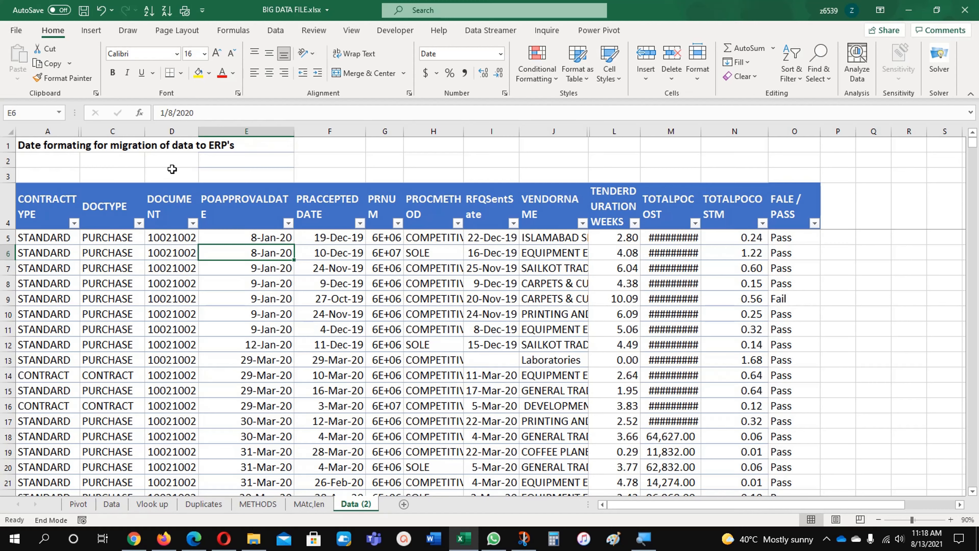
- Enter the label DD.MM.YYYY in cell D2 and widen column D to fit it
{"action": "left_click", "coordinate": [171, 164]}
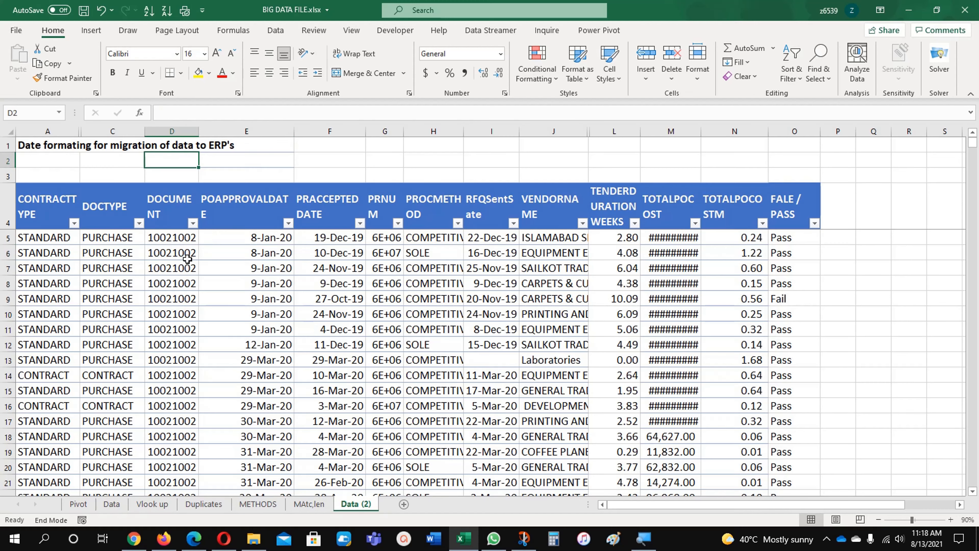
{"action": "type", "text": "DD"}
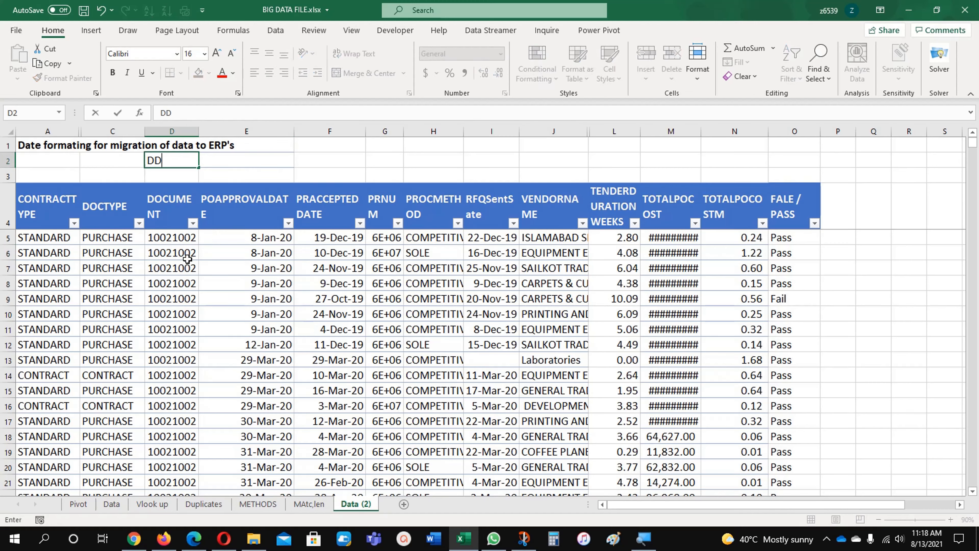
{"action": "type", "text": ".MM.YYYY"}
{"action": "key", "text": "Return"}
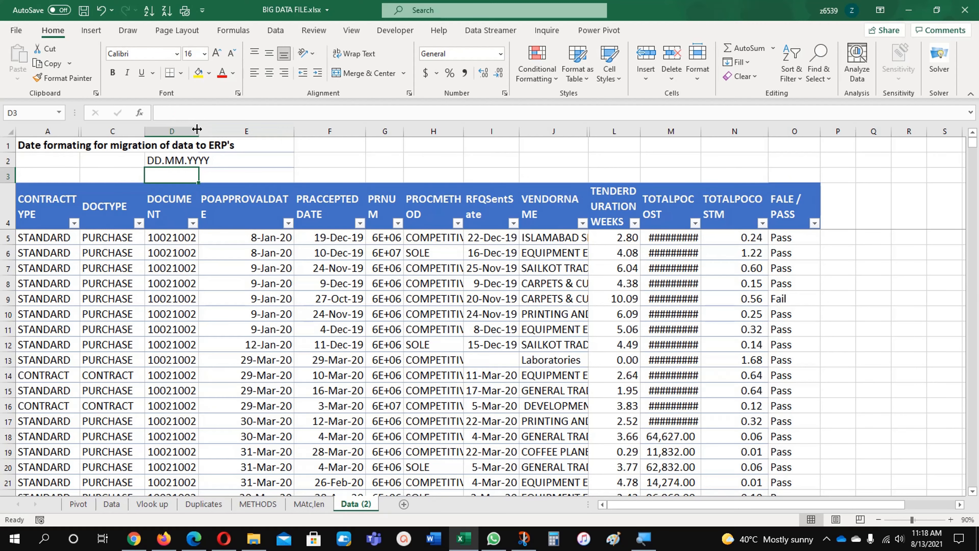
{"action": "left_click_drag", "start_coordinate": [200, 131], "coordinate": [221, 134]}
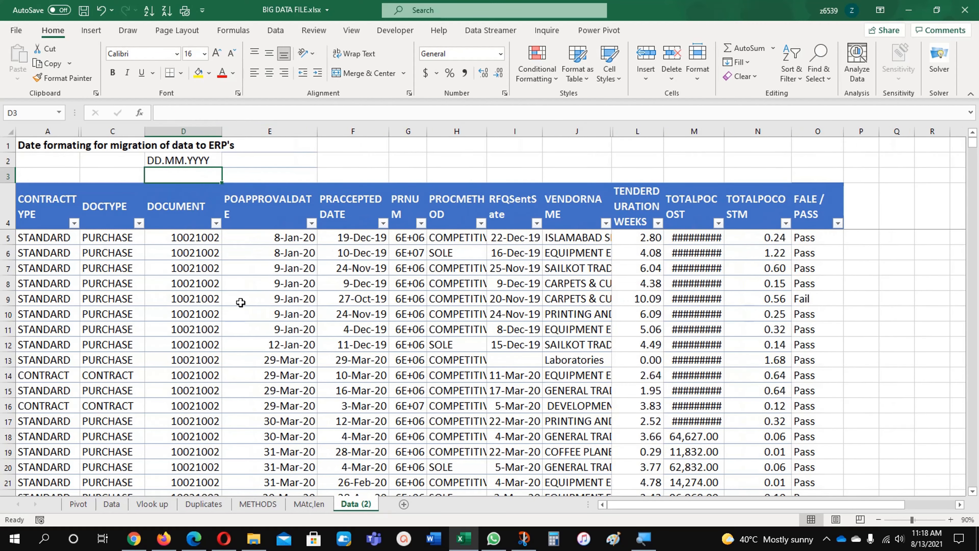
- Apply the custom number format DD.MM.YYYY to all POAPPROVALDATE and PRACCEPTED DATE cells
{"action": "left_click", "coordinate": [266, 292]}
{"action": "left_click_drag", "start_coordinate": [285, 239], "coordinate": [365, 237]}
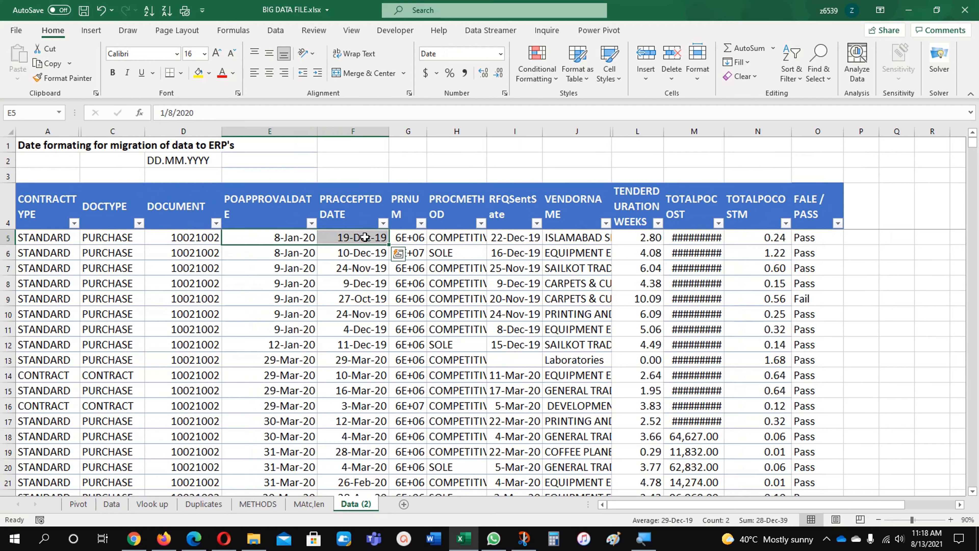
{"action": "key", "text": "ctrl+shift+Down"}
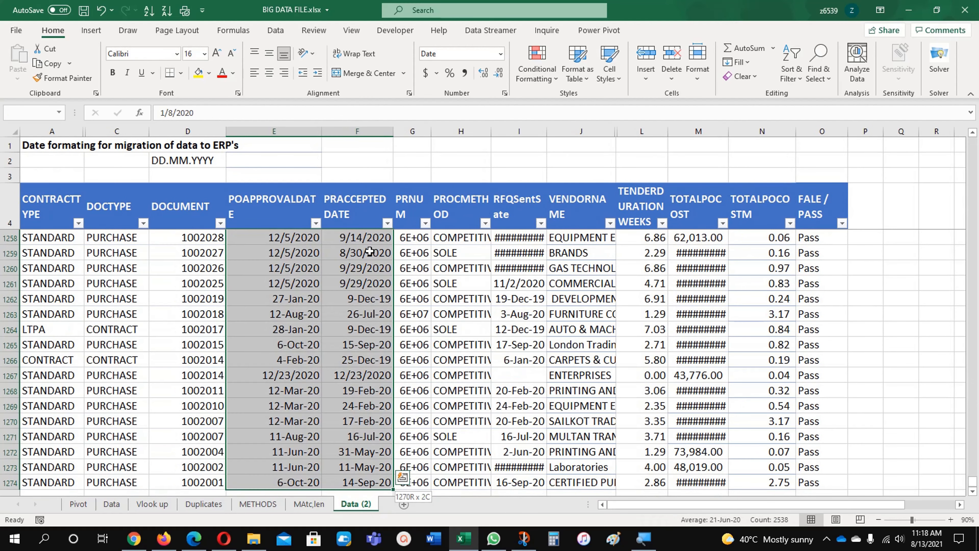
{"action": "right_click", "coordinate": [355, 267]}
{"action": "left_click", "coordinate": [397, 463]}
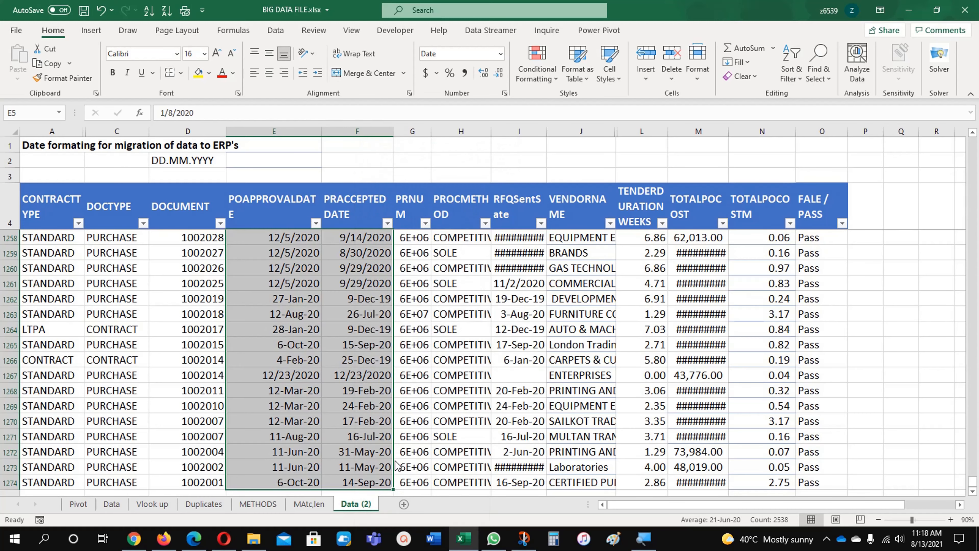
{"action": "left_click", "coordinate": [262, 370]}
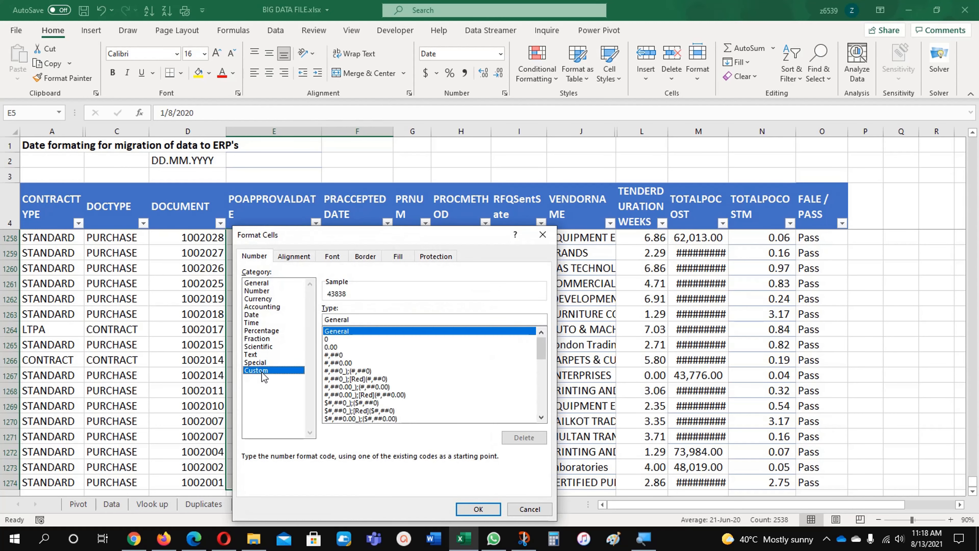
{"action": "left_click_drag", "start_coordinate": [364, 319], "coordinate": [299, 316]}
{"action": "type", "text": "DD"}
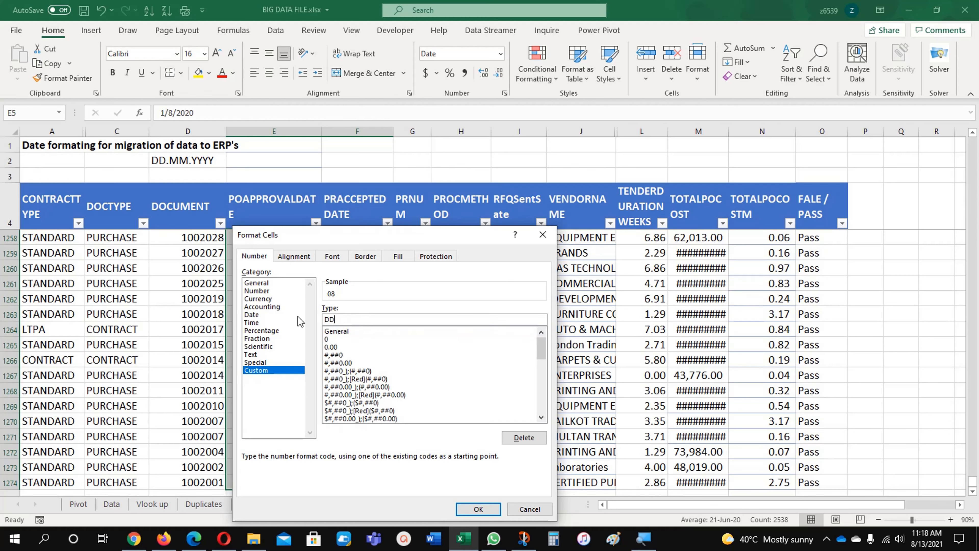
{"action": "type", "text": ".MM.YYYY"}
{"action": "left_click", "coordinate": [478, 508]}
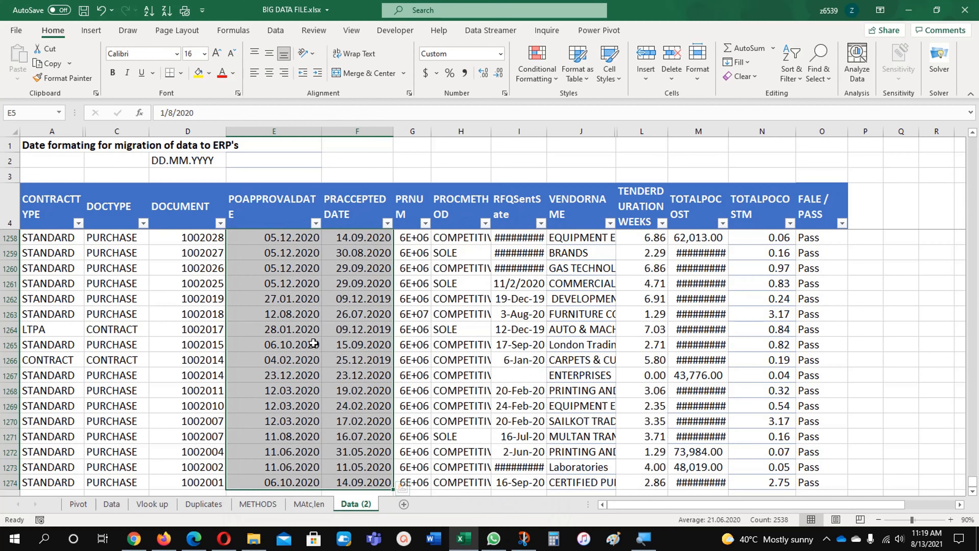
- Inspect several reformatted date cells to check the values they actually store
{"action": "left_click", "coordinate": [302, 330]}
{"action": "left_click_drag", "start_coordinate": [274, 242], "coordinate": [334, 420]}
{"action": "left_click", "coordinate": [258, 359]}
{"action": "left_click", "coordinate": [380, 356]}
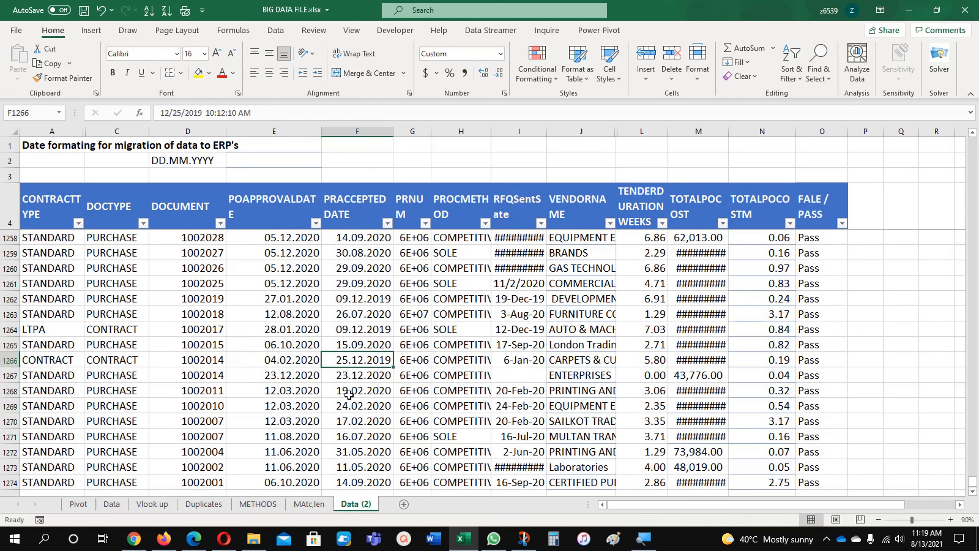
{"action": "left_click", "coordinate": [293, 242]}
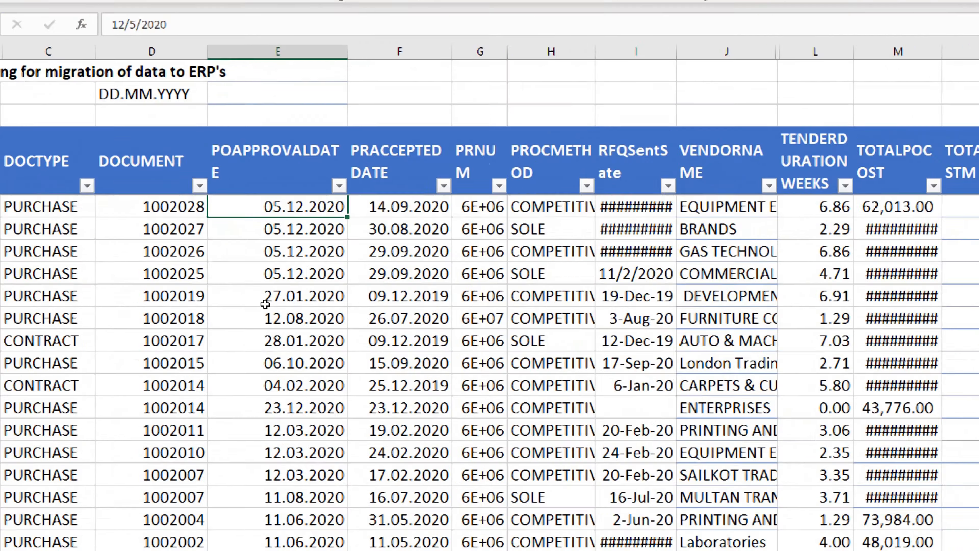
{"action": "scroll", "coordinate": [223, 199], "scroll_direction": "up", "scroll_amount": 1}
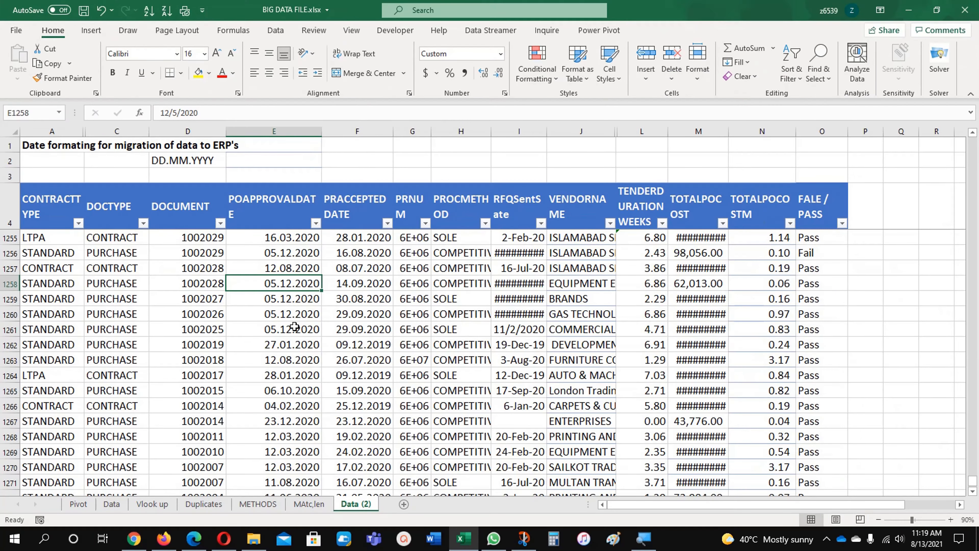
{"action": "left_click", "coordinate": [322, 527]}
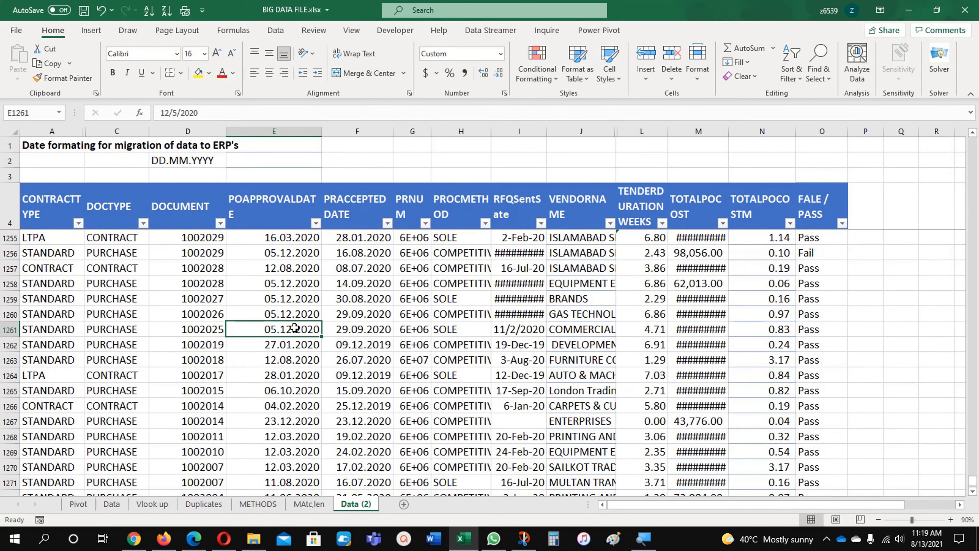
{"action": "left_click", "coordinate": [281, 297]}
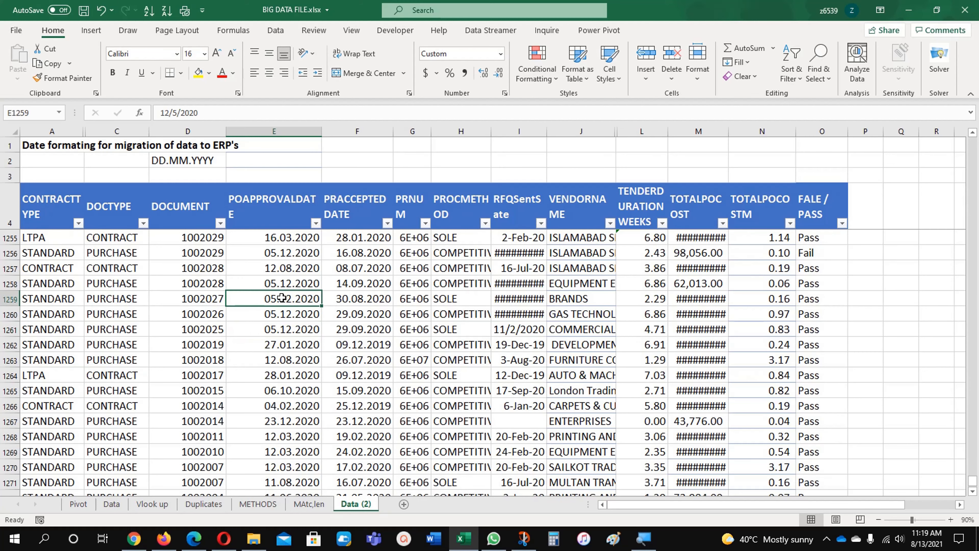
- Open Notepad through the Windows search
{"action": "left_click", "coordinate": [44, 538]}
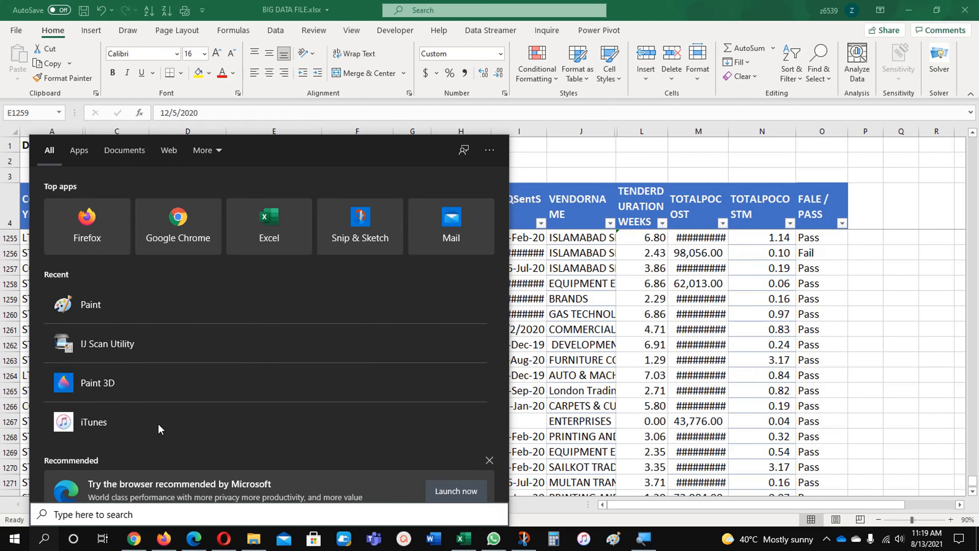
{"action": "type", "text": "note"}
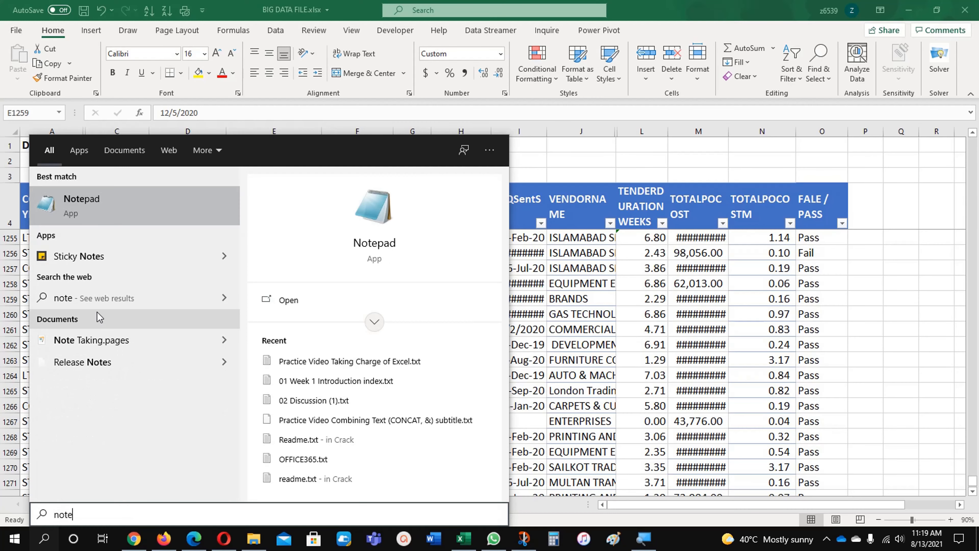
{"action": "left_click", "coordinate": [104, 217]}
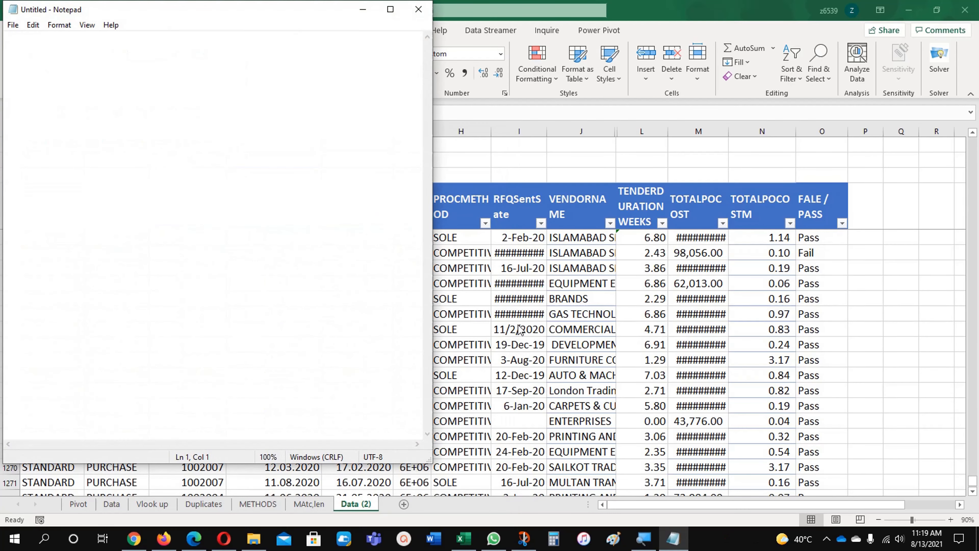
- Copy both date columns from row 5 to the end and paste them into Notepad
{"action": "key", "text": "alt+Tab"}
{"action": "scroll", "coordinate": [295, 269], "scroll_direction": "up", "scroll_amount": 5}
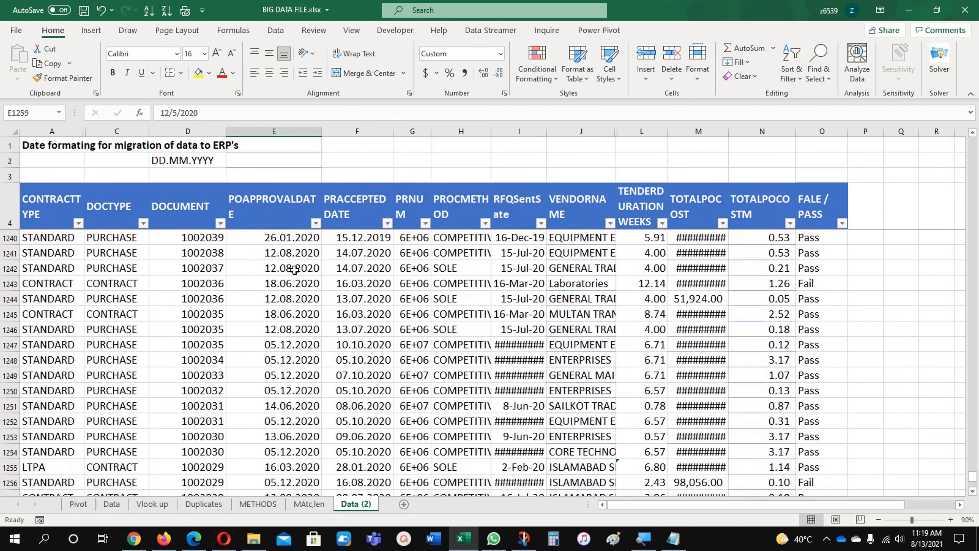
{"action": "key", "text": "ctrl+Home"}
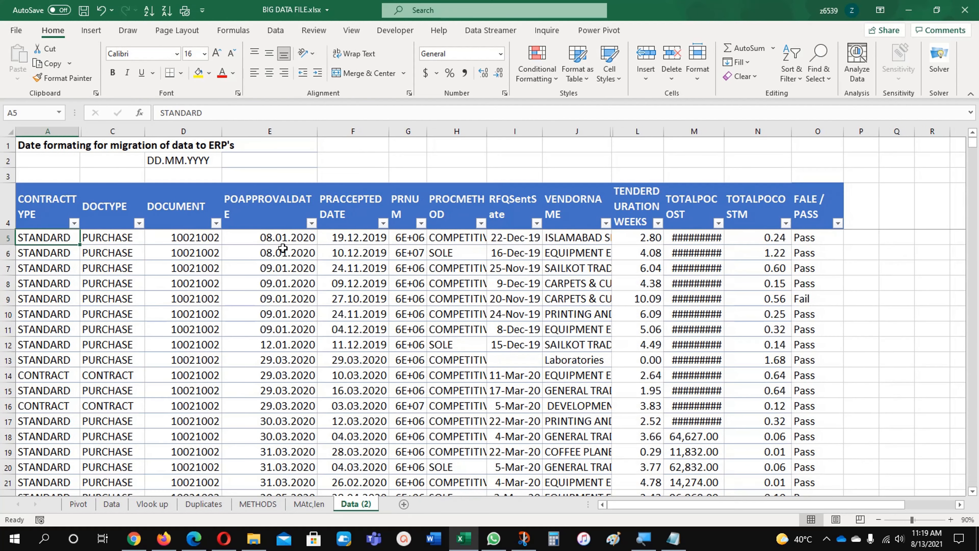
{"action": "left_click", "coordinate": [283, 234]}
{"action": "left_click_drag", "start_coordinate": [283, 234], "coordinate": [356, 243]}
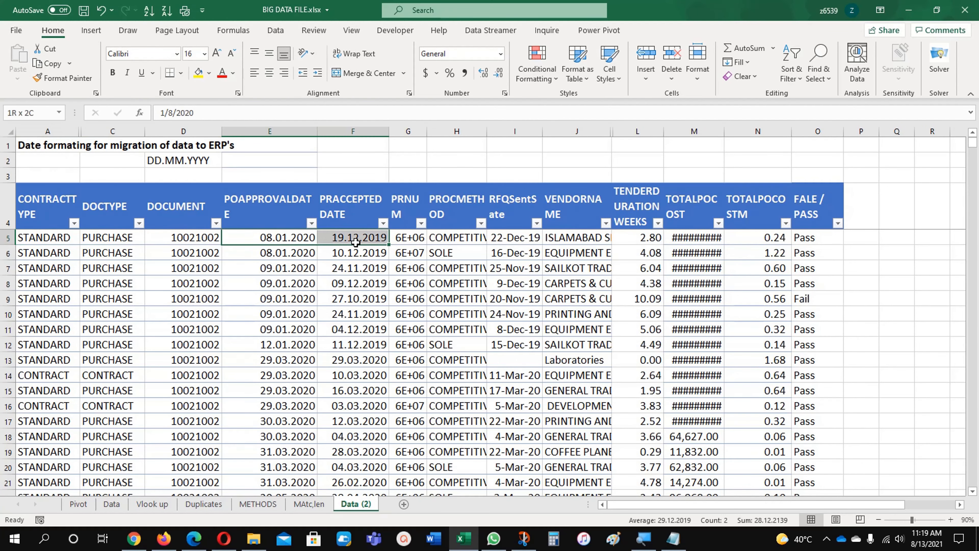
{"action": "key", "text": "ctrl+shift+Down"}
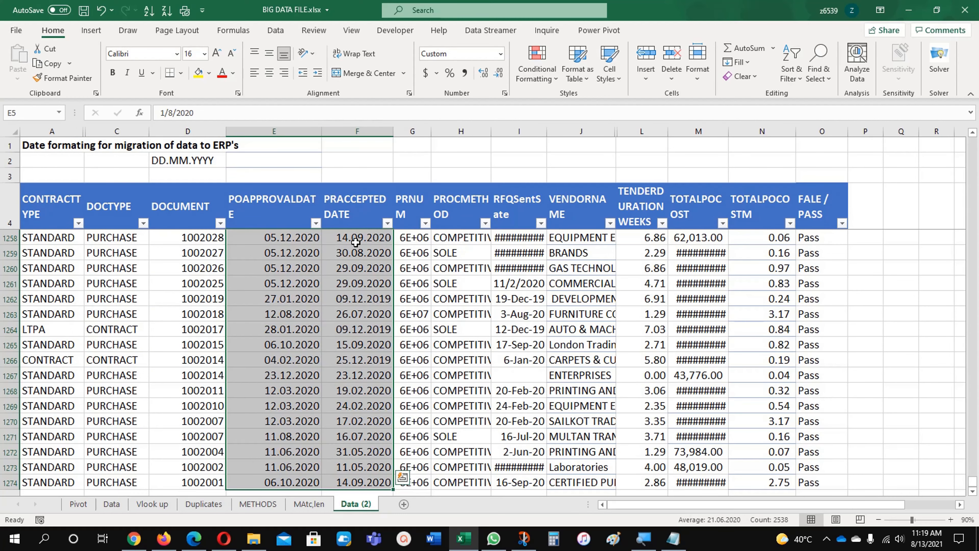
{"action": "key", "text": "ctrl+c"}
{"action": "key", "text": "alt+Tab"}
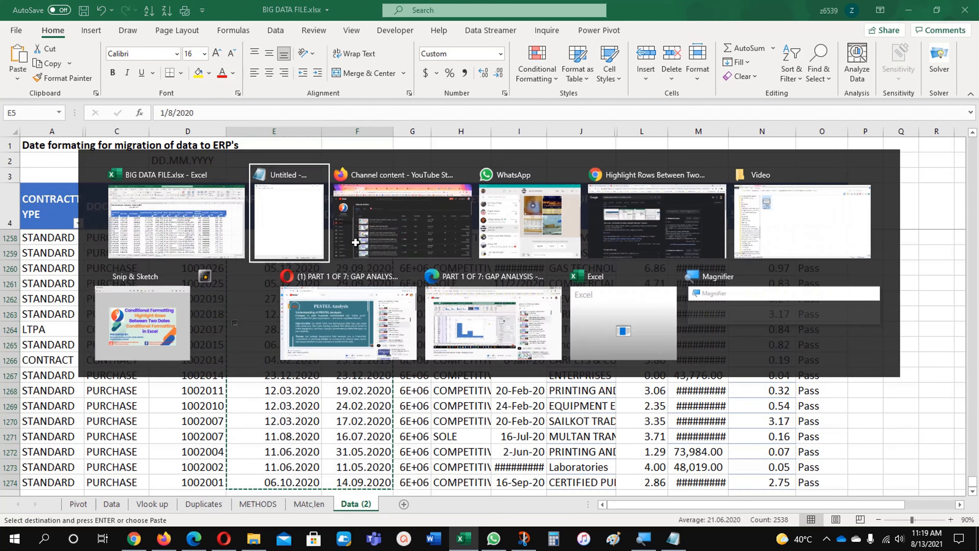
{"action": "key", "text": "ctrl+v"}
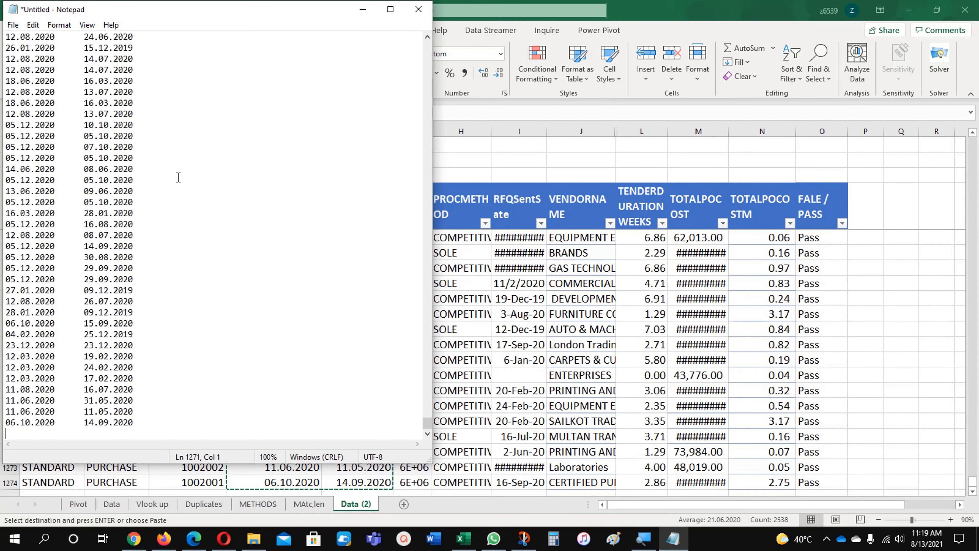
- Delete the trailing empty line at the end of the pasted text
{"action": "left_click", "coordinate": [174, 420]}
{"action": "key", "text": "Delete"}
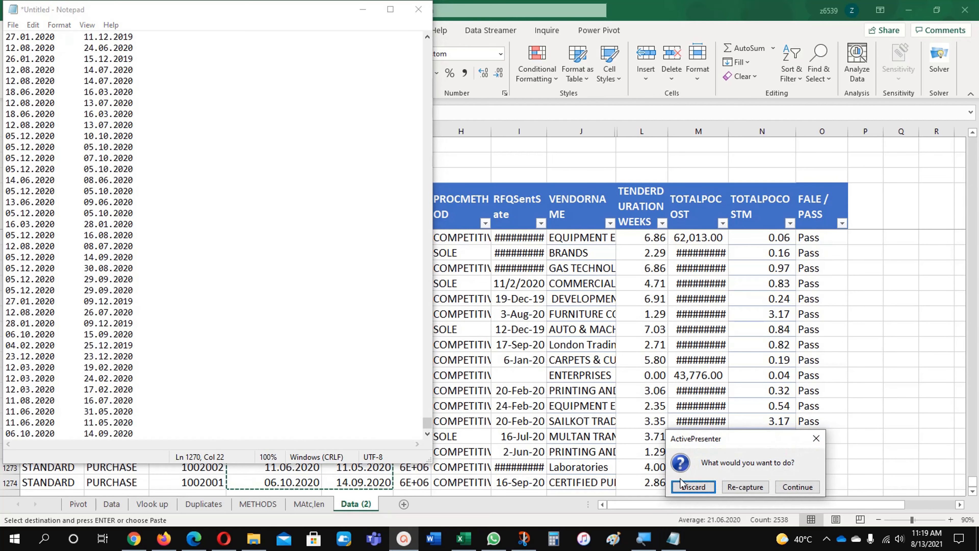
{"action": "key", "text": "Tab"}
{"action": "key", "text": "Tab"}
{"action": "key", "text": "Return"}
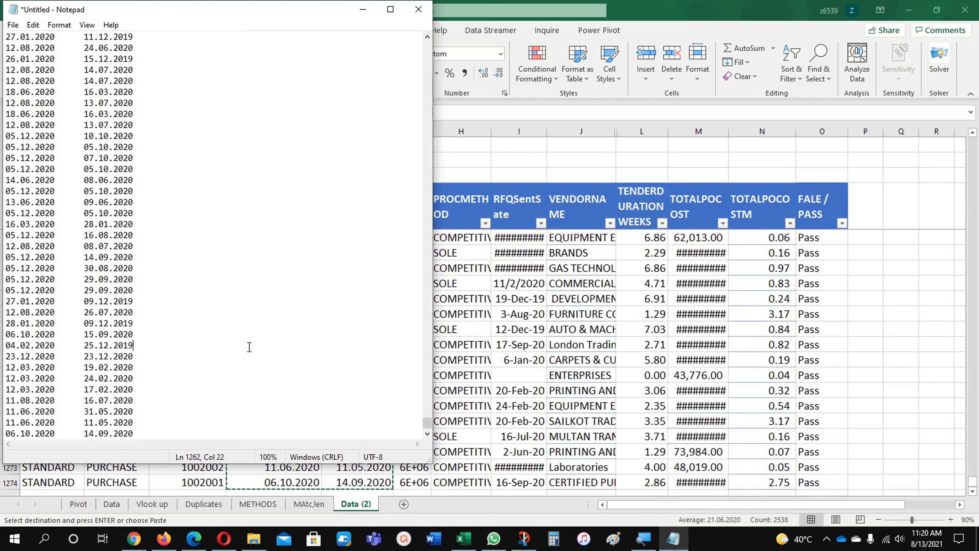
- Select all the pasted dates in Notepad and copy them
{"action": "key", "text": "ctrl+Home"}
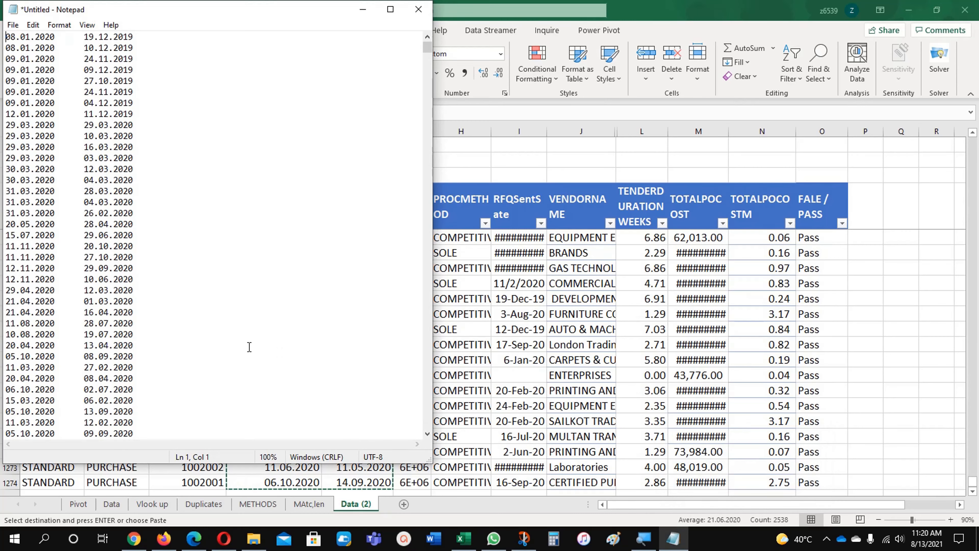
{"action": "key", "text": "ctrl+shift+Right"}
{"action": "key", "text": "ctrl+shift+Right"}
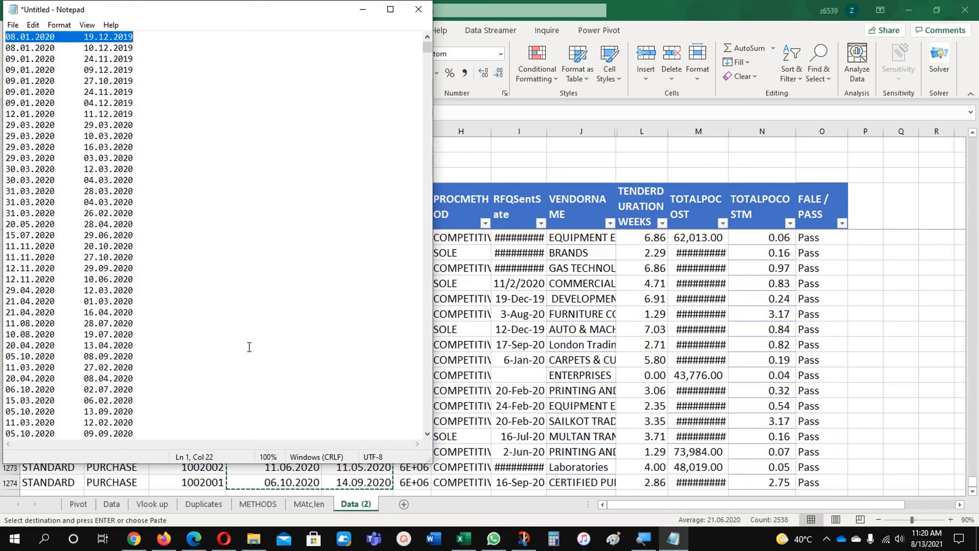
{"action": "key", "text": "ctrl+shift+End"}
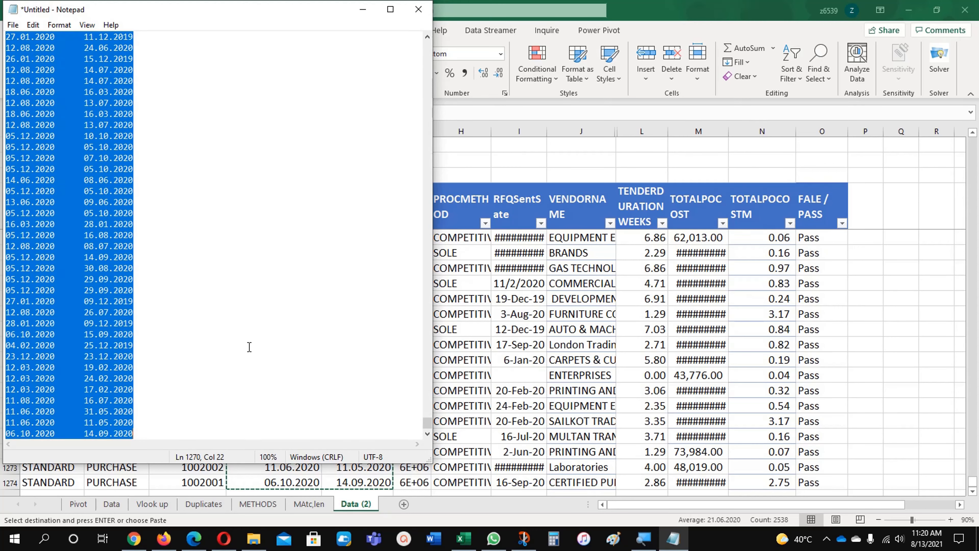
{"action": "key", "text": "ctrl+c"}
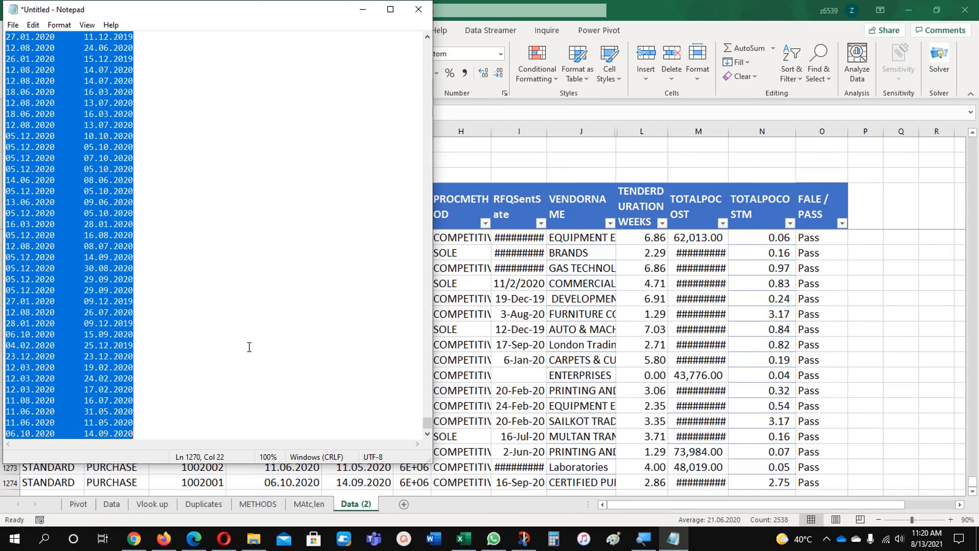
- Paste the copied dates back over the date columns starting at E5, keeping text only
{"action": "left_click", "coordinate": [479, 309]}
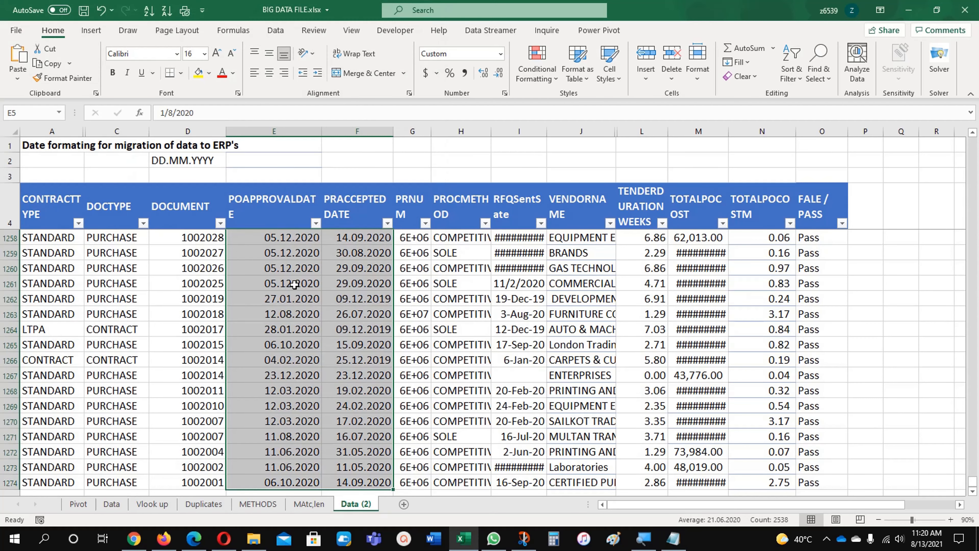
{"action": "left_click", "coordinate": [293, 283]}
{"action": "left_click", "coordinate": [272, 216]}
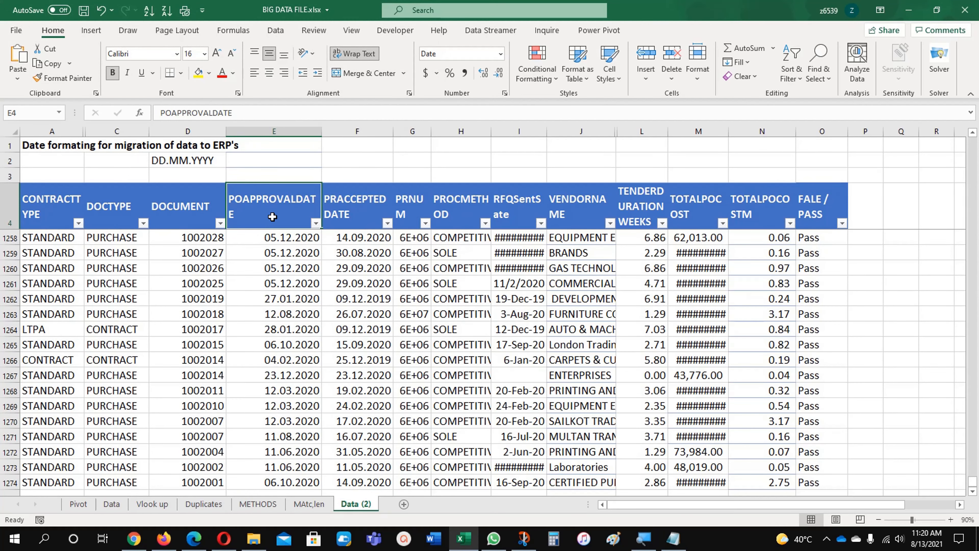
{"action": "key", "text": "Down"}
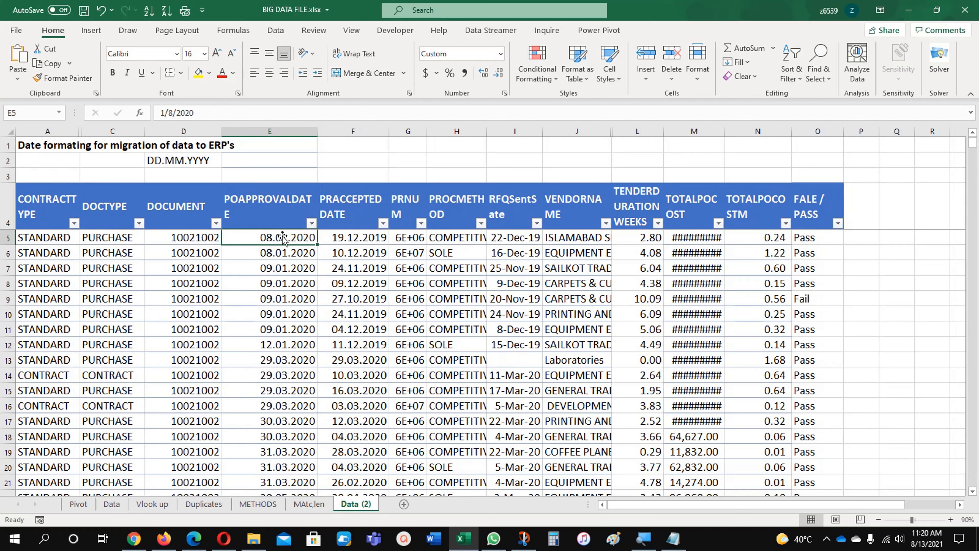
{"action": "right_click", "coordinate": [282, 236]}
{"action": "left_click", "coordinate": [313, 244]}
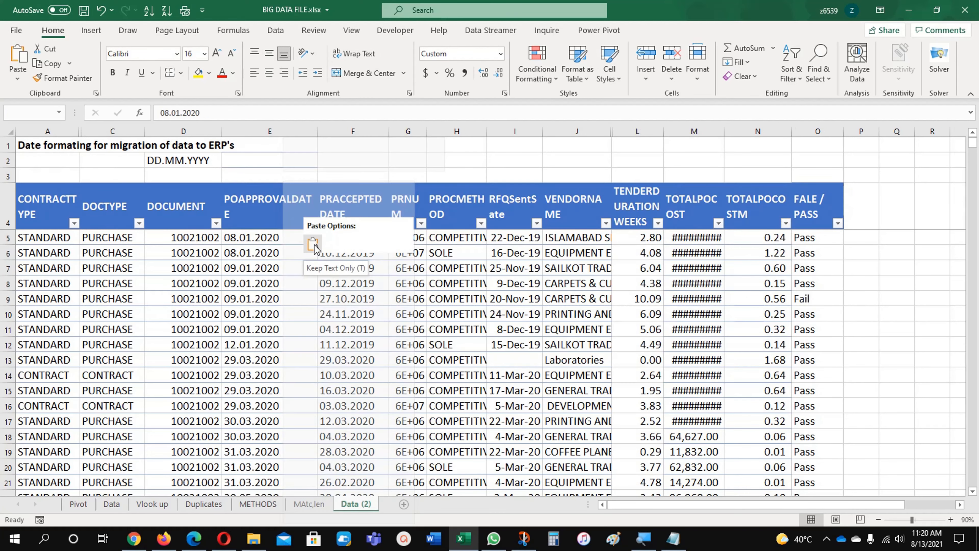
{"action": "left_click", "coordinate": [313, 244]}
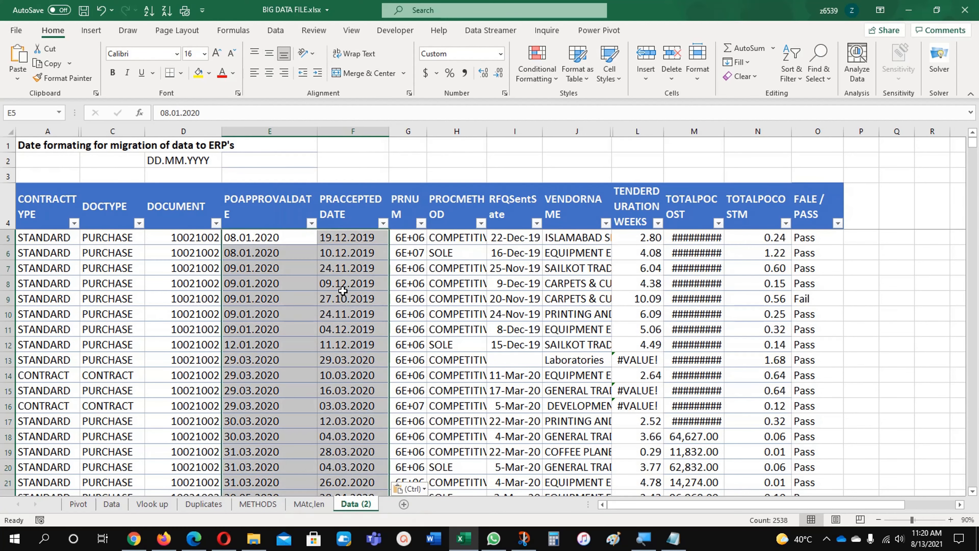
{"action": "left_click", "coordinate": [344, 296]}
{"action": "left_click", "coordinate": [269, 281]}
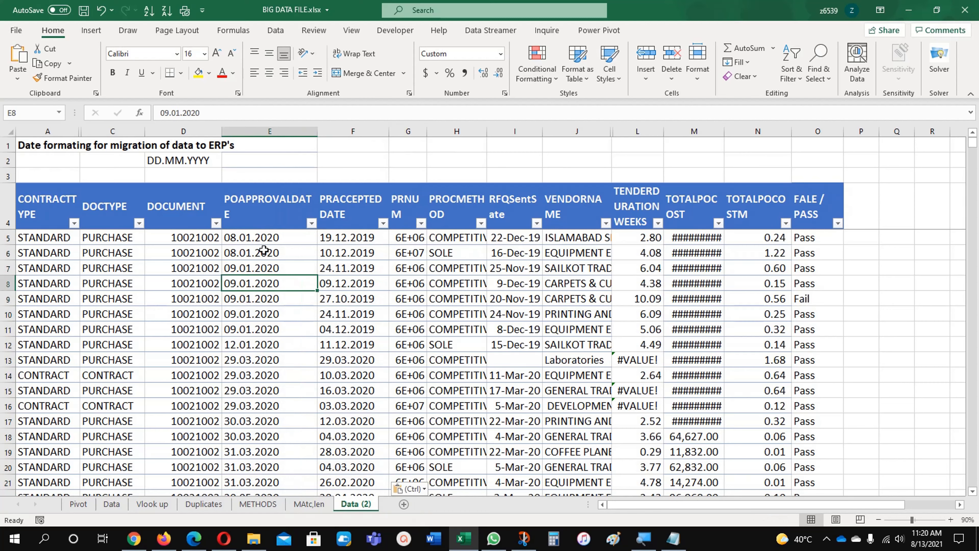
- Inspect the pasted dates in the POAPPROVALDATE and PRACCEPTED DATE columns cell by cell
{"action": "left_click", "coordinate": [264, 251]}
{"action": "left_click", "coordinate": [263, 237]}
{"action": "left_click_drag", "start_coordinate": [264, 238], "coordinate": [332, 239]}
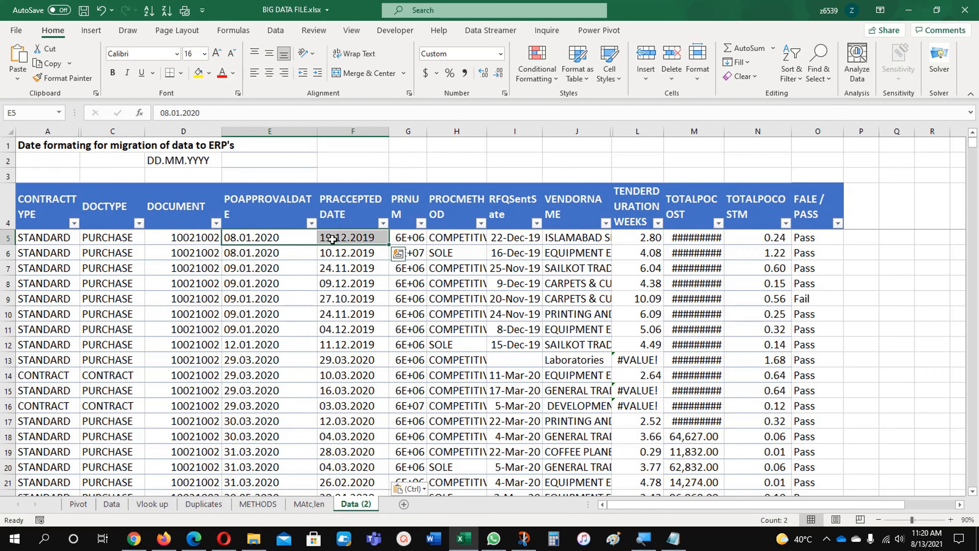
{"action": "left_click", "coordinate": [285, 237]}
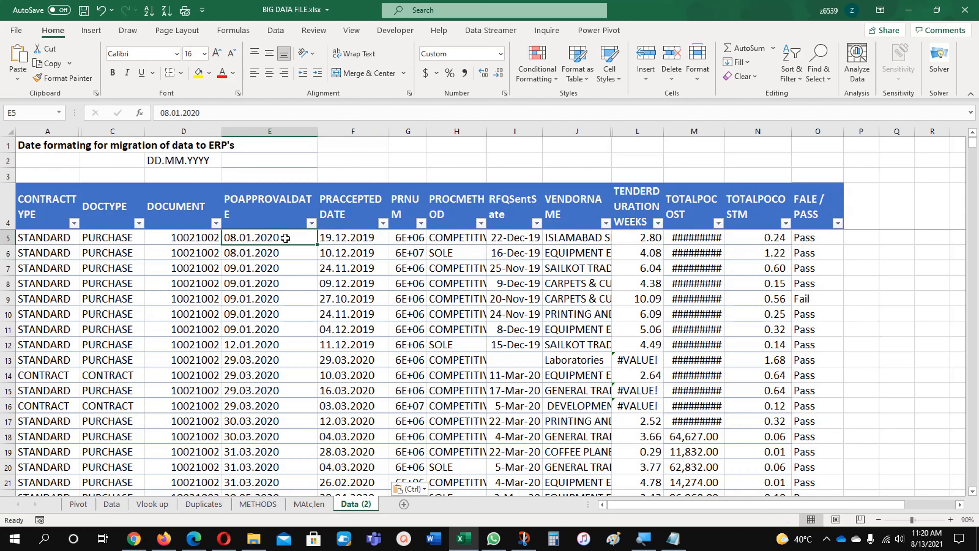
{"action": "key", "text": "shift+Right"}
{"action": "key", "text": "ctrl+shift+Down"}
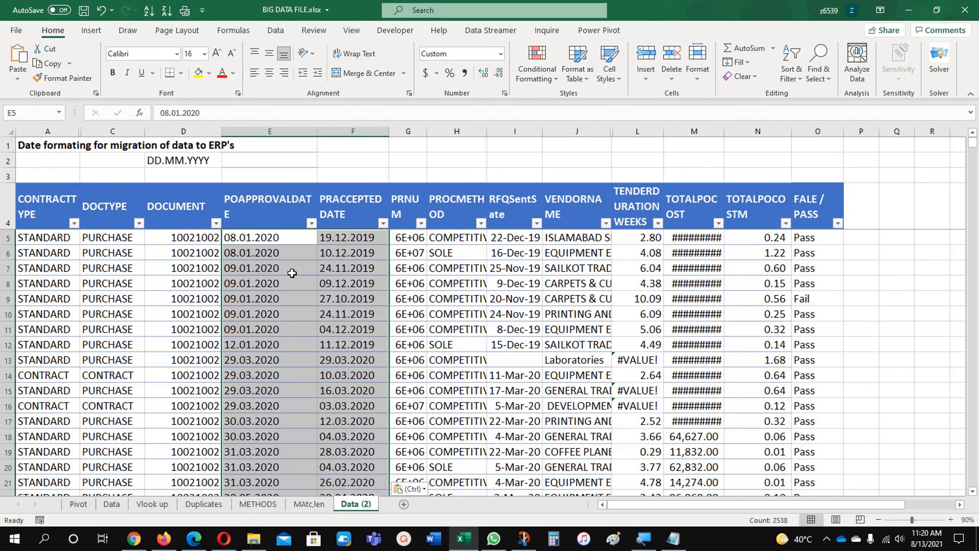
{"action": "left_click", "coordinate": [274, 238]}
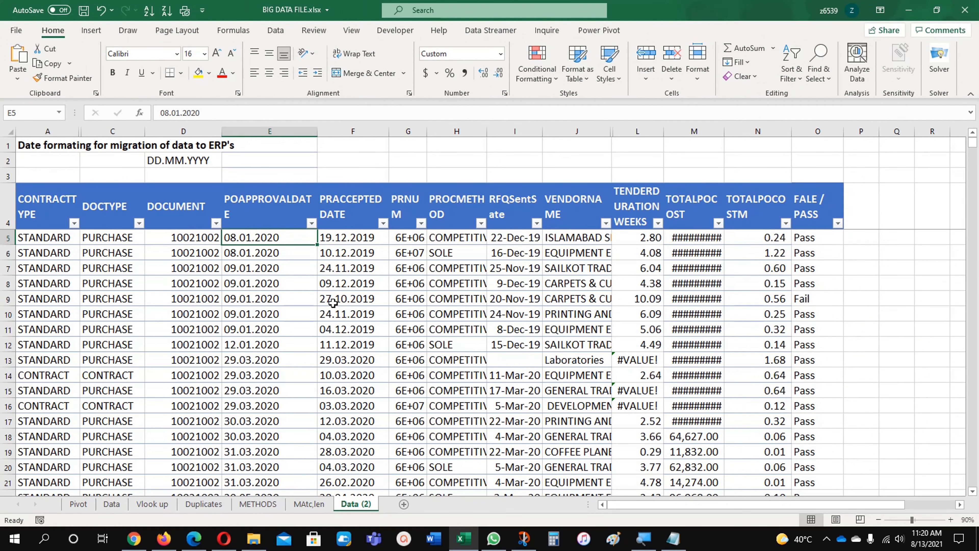
{"action": "left_click", "coordinate": [332, 303]}
{"action": "left_click", "coordinate": [284, 305]}
{"action": "left_click", "coordinate": [336, 281]}
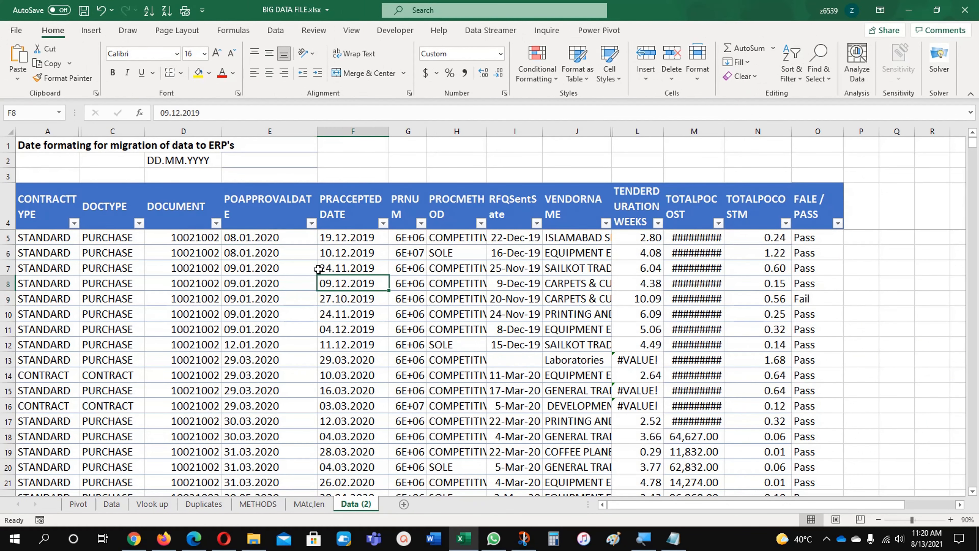
{"action": "left_click", "coordinate": [311, 269]}
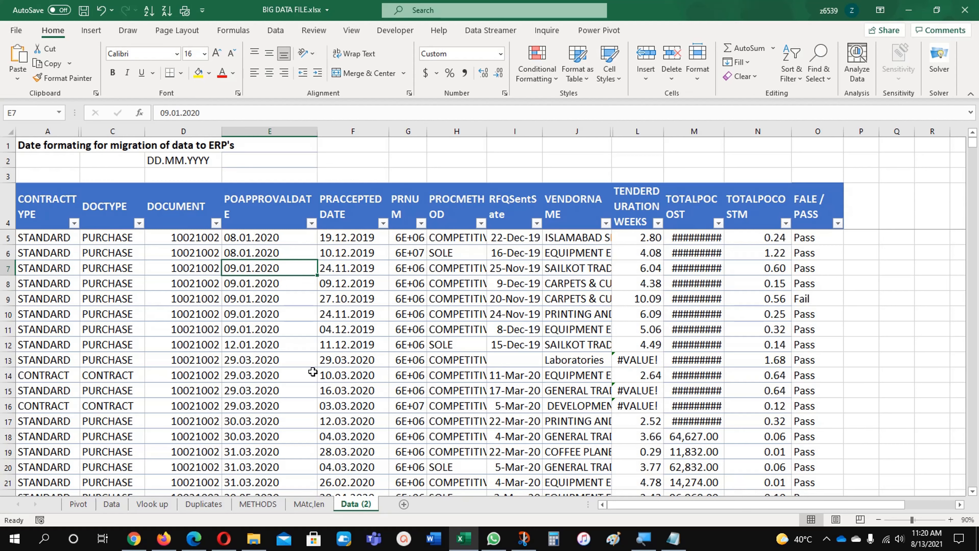
{"action": "left_click", "coordinate": [293, 297]}
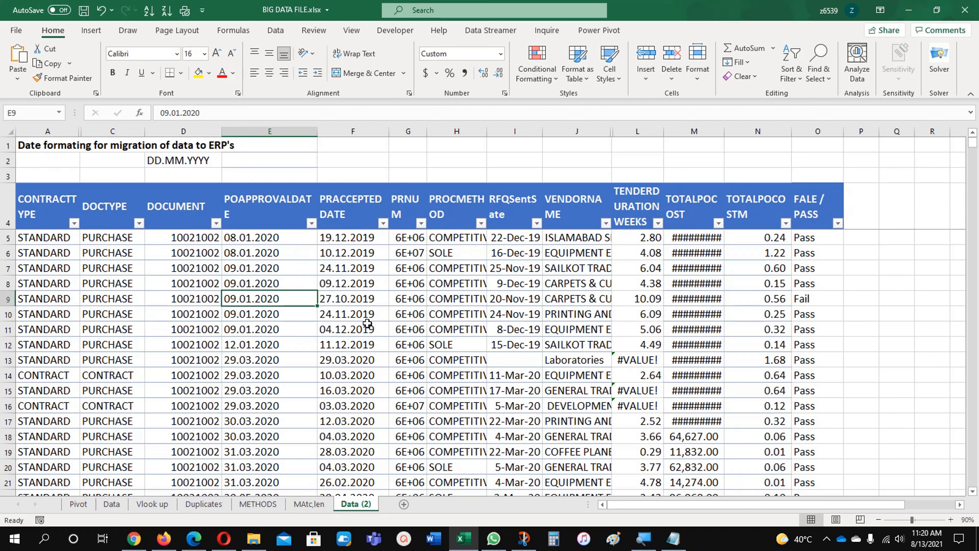
{"action": "left_click", "coordinate": [286, 332]}
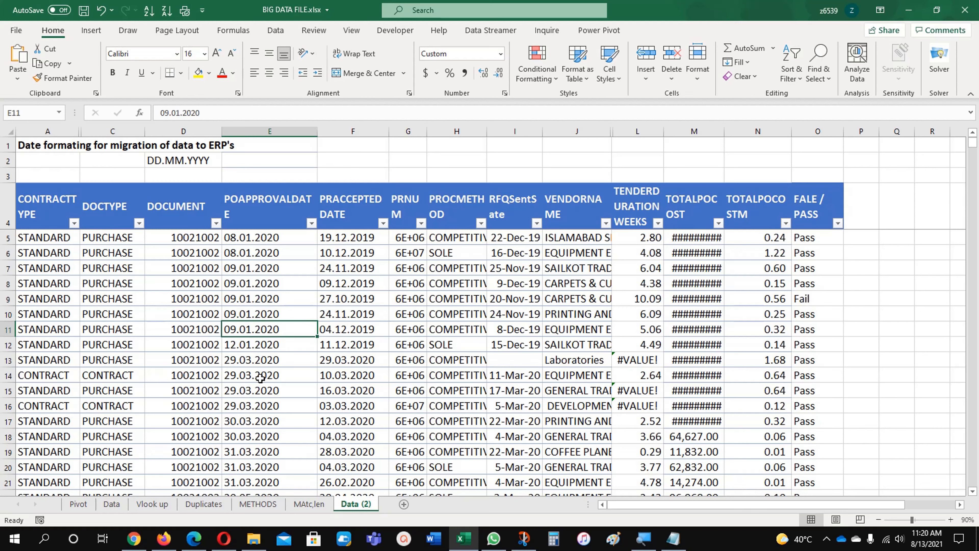
- Review the date text in Notepad, minimize it and return to the worksheet cells
{"action": "left_click", "coordinate": [673, 538]}
{"action": "left_click", "coordinate": [272, 277]}
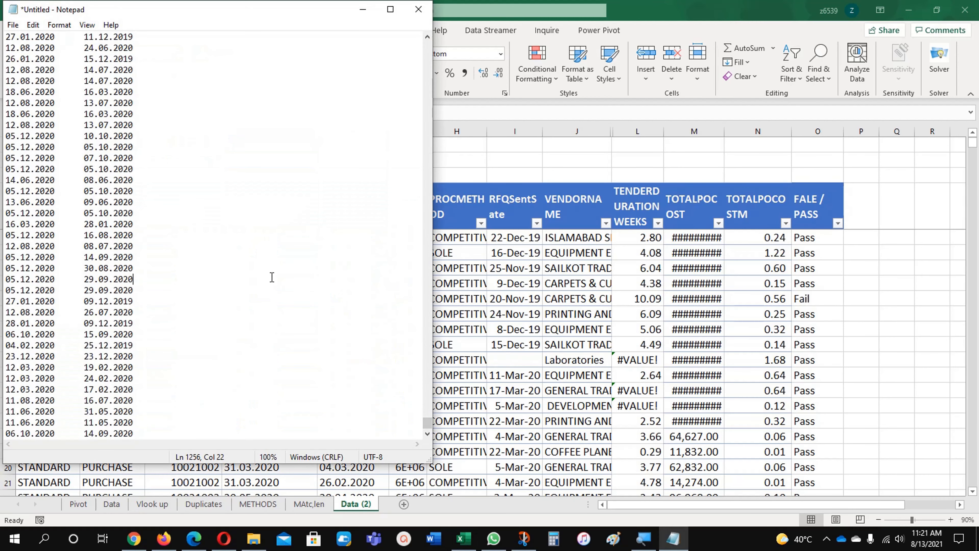
{"action": "scroll", "coordinate": [271, 289], "scroll_direction": "up", "scroll_amount": 15}
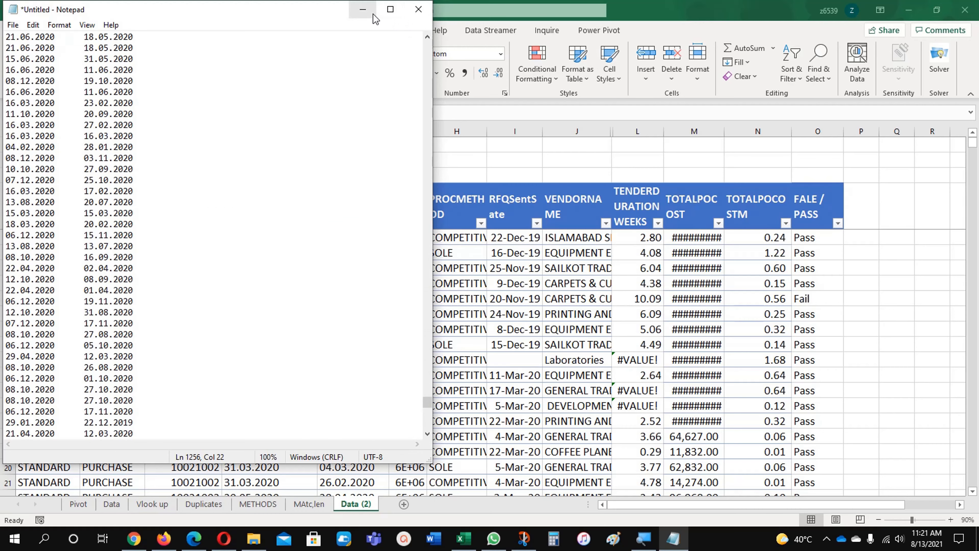
{"action": "left_click", "coordinate": [363, 9]}
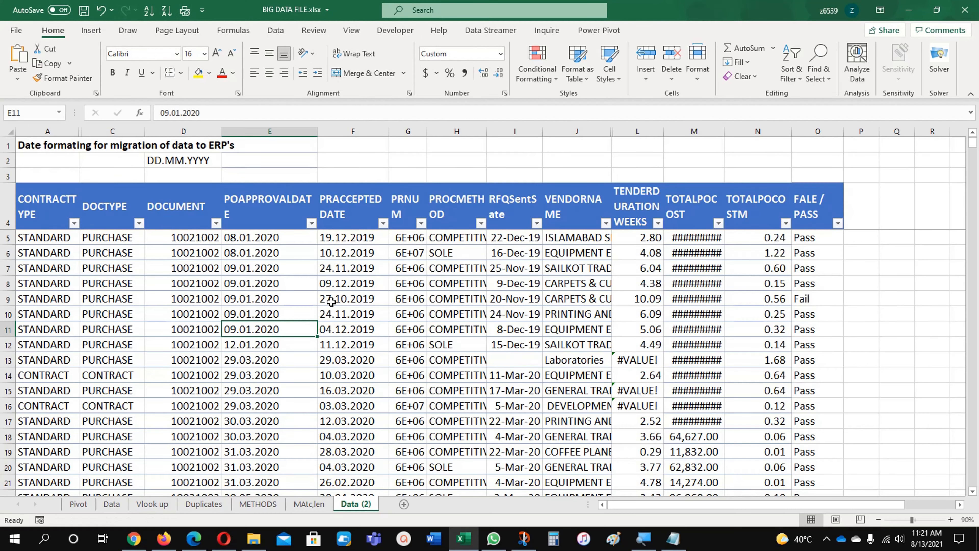
{"action": "left_click", "coordinate": [290, 301]}
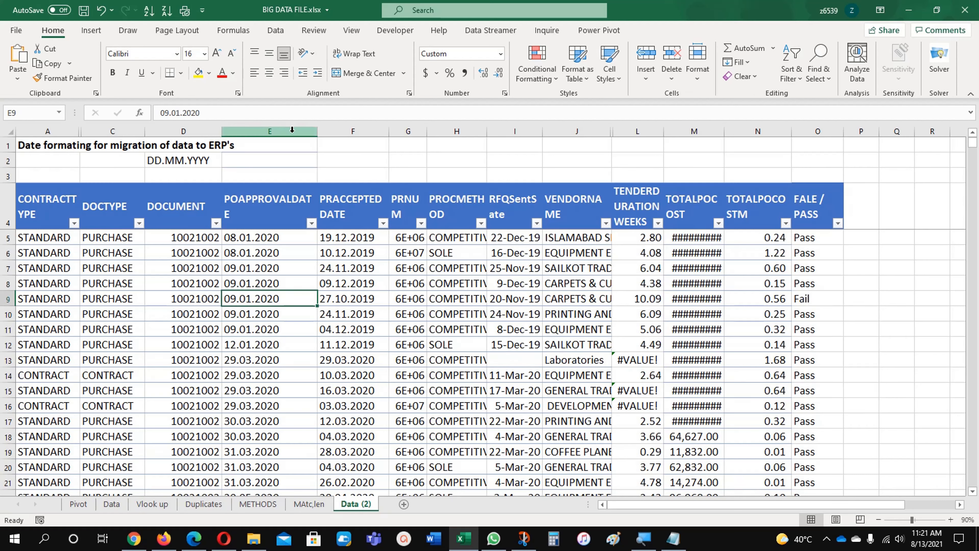
{"action": "left_click", "coordinate": [284, 267]}
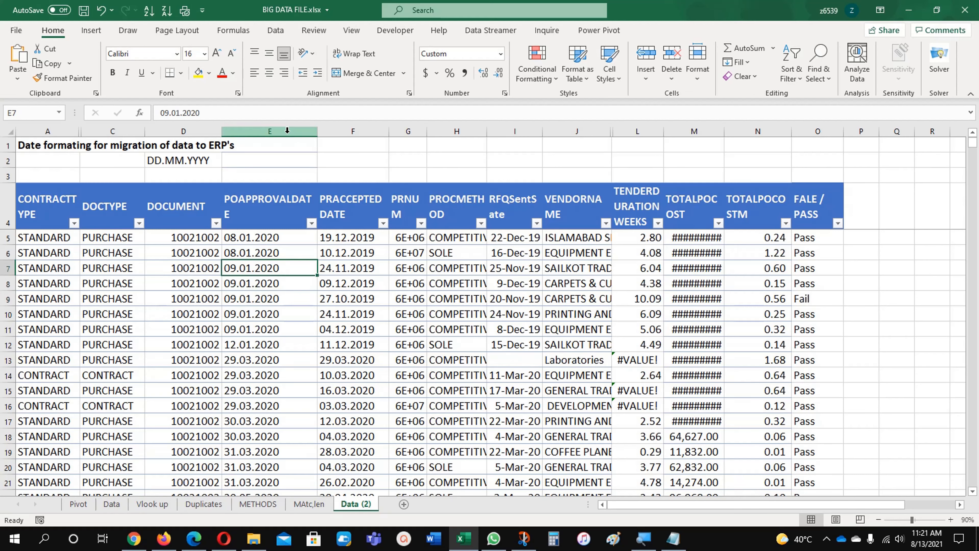
- Format columns E and F as Date with the German (Germany) locale and the 14.03.12 type
{"action": "left_click_drag", "start_coordinate": [288, 131], "coordinate": [347, 131]}
{"action": "right_click", "coordinate": [347, 131]}
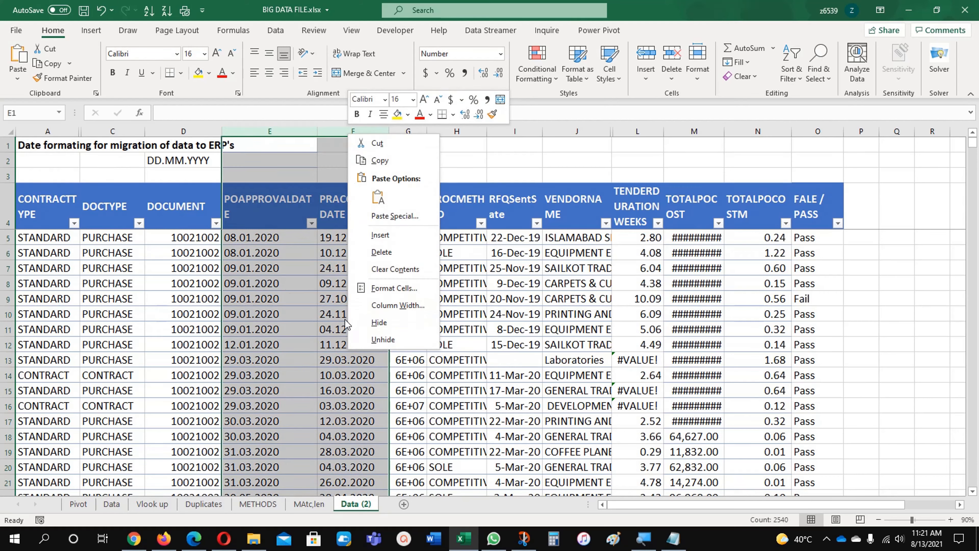
{"action": "left_click", "coordinate": [389, 288]}
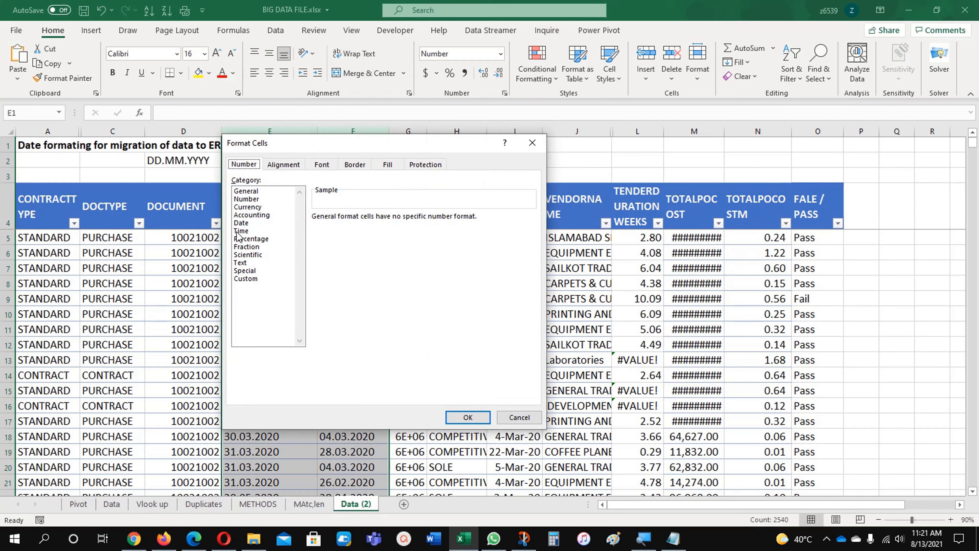
{"action": "left_click", "coordinate": [241, 222]}
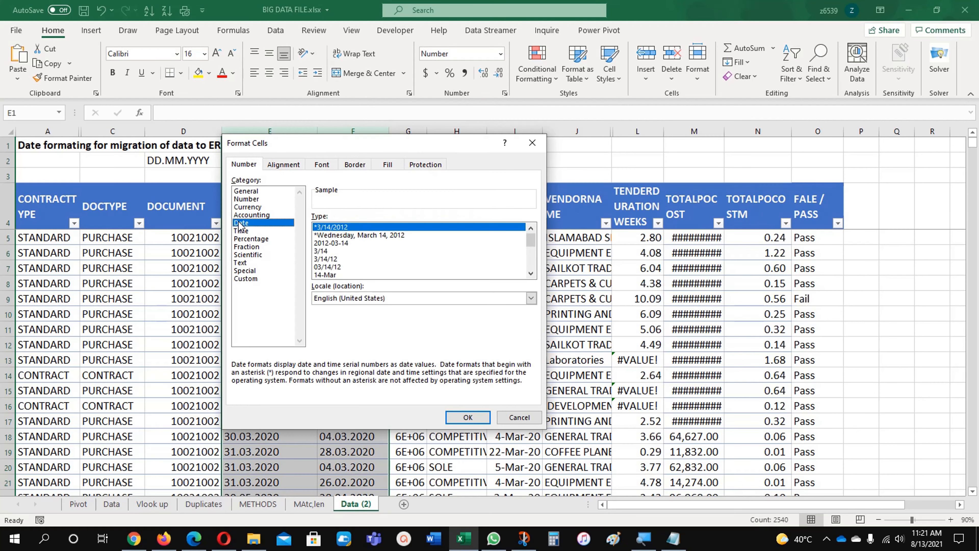
{"action": "left_click", "coordinate": [359, 299]}
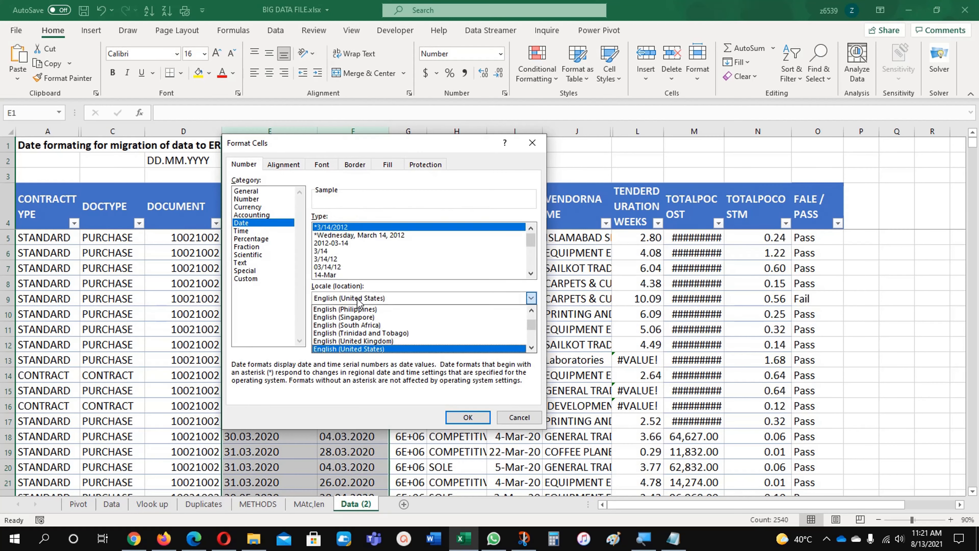
{"action": "key", "text": "g"}
{"action": "key", "text": "g"}
{"action": "key", "text": "g"}
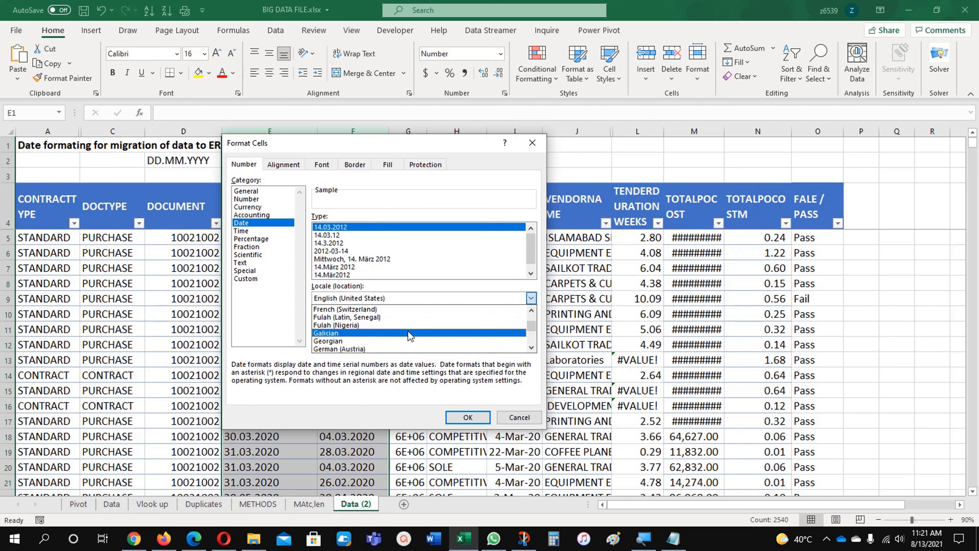
{"action": "left_click", "coordinate": [531, 347]}
{"action": "left_click", "coordinate": [532, 347]}
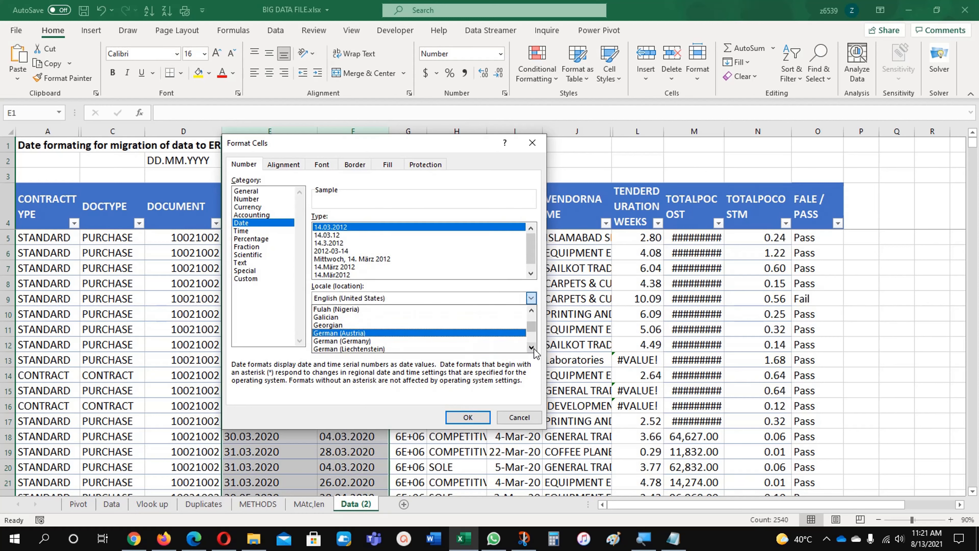
{"action": "left_click", "coordinate": [423, 343]}
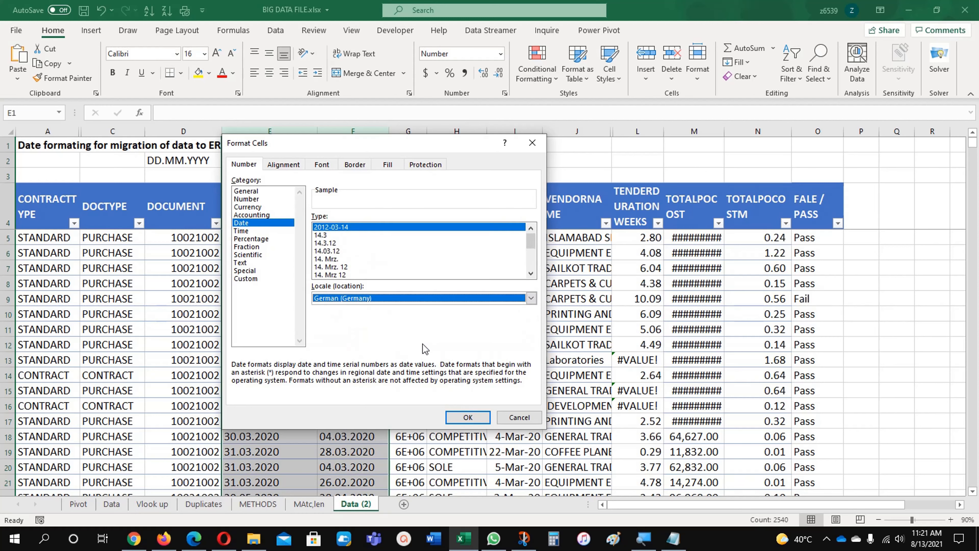
{"action": "left_click", "coordinate": [327, 253]}
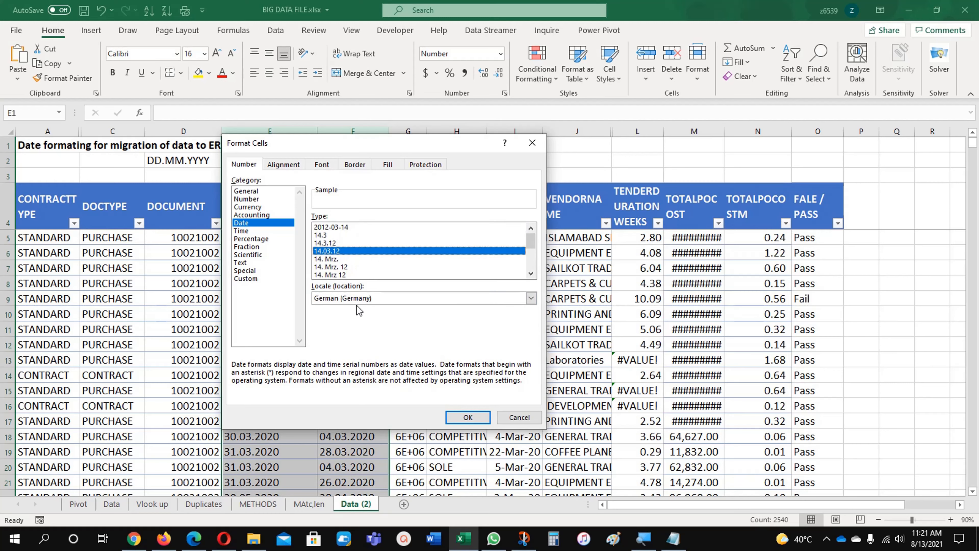
{"action": "left_click", "coordinate": [458, 417]}
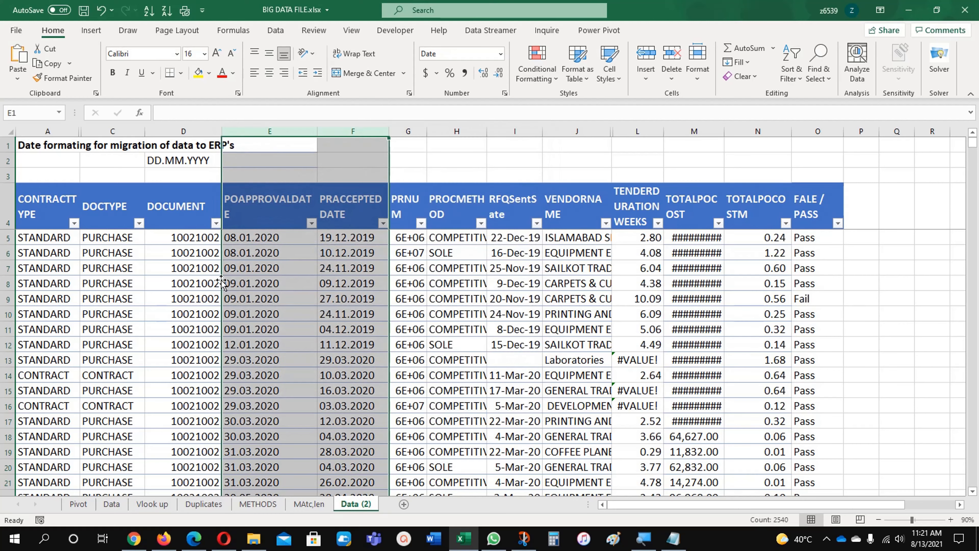
- Format the RFQSentSDate column as Date with the German (Germany) 14.03.12 type
{"action": "left_click", "coordinate": [247, 279]}
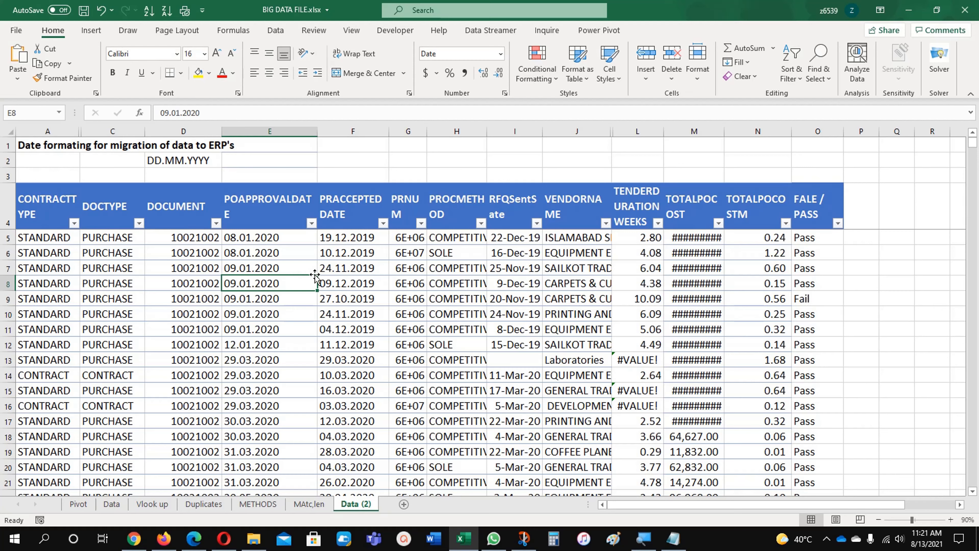
{"action": "left_click", "coordinate": [347, 283]}
{"action": "left_click", "coordinate": [288, 241]}
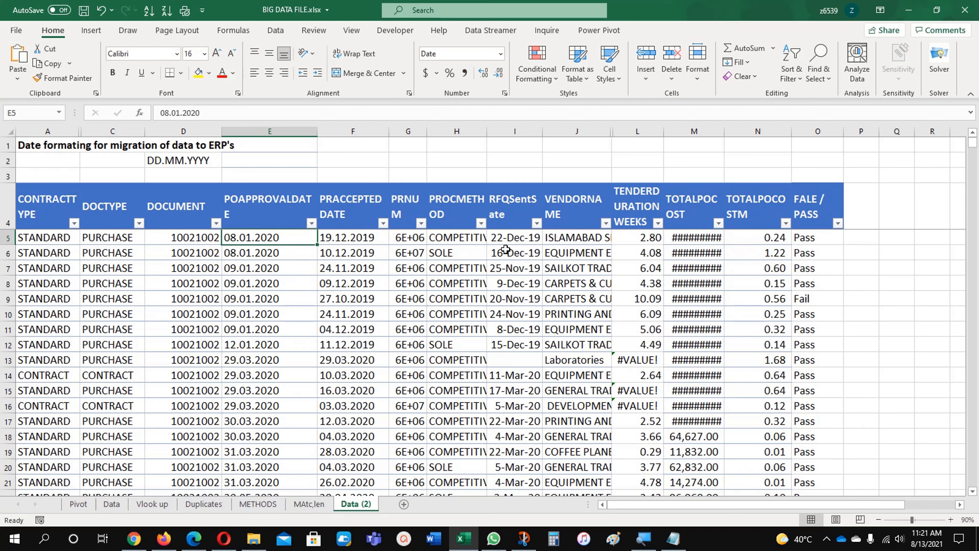
{"action": "left_click", "coordinate": [506, 251]}
{"action": "left_click", "coordinate": [517, 131]}
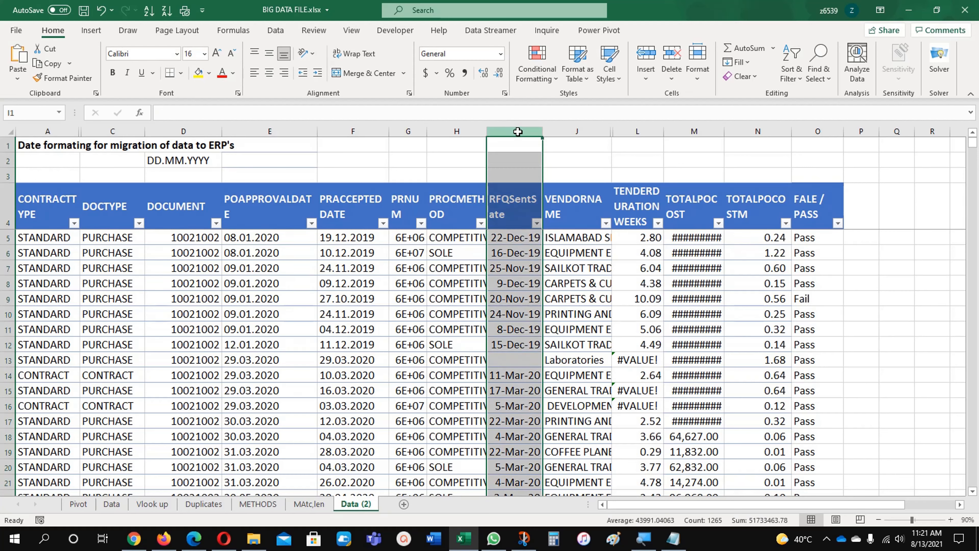
{"action": "right_click", "coordinate": [518, 131]}
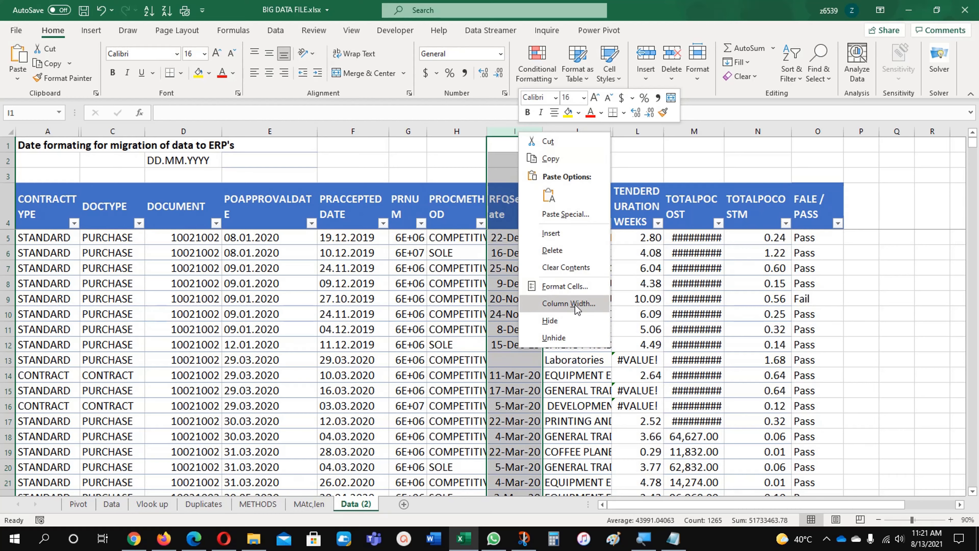
{"action": "left_click", "coordinate": [573, 292]}
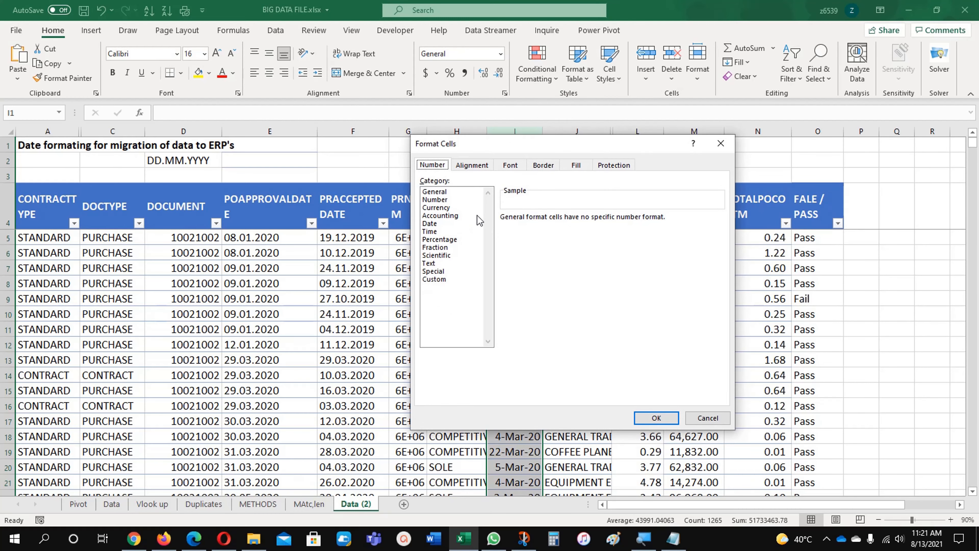
{"action": "left_click", "coordinate": [444, 225]}
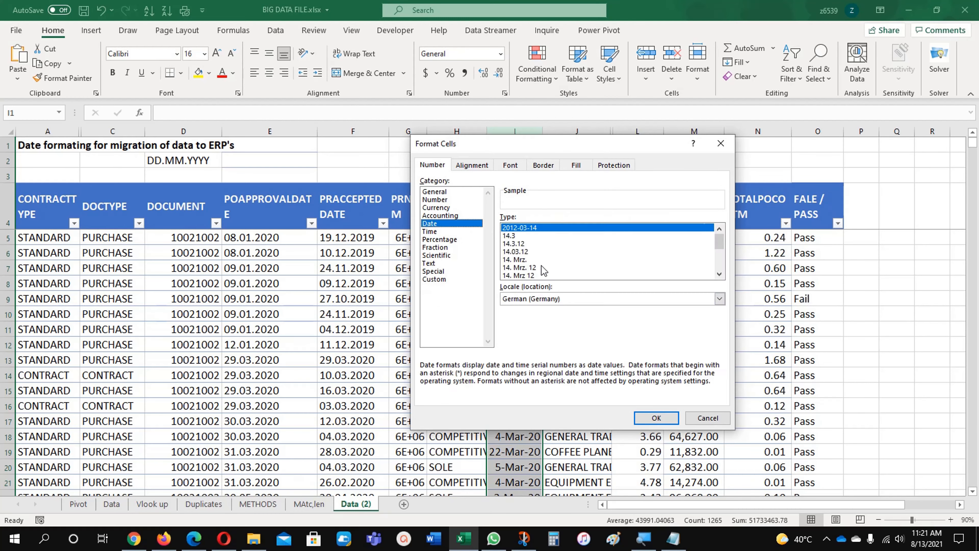
{"action": "left_click", "coordinate": [535, 251]}
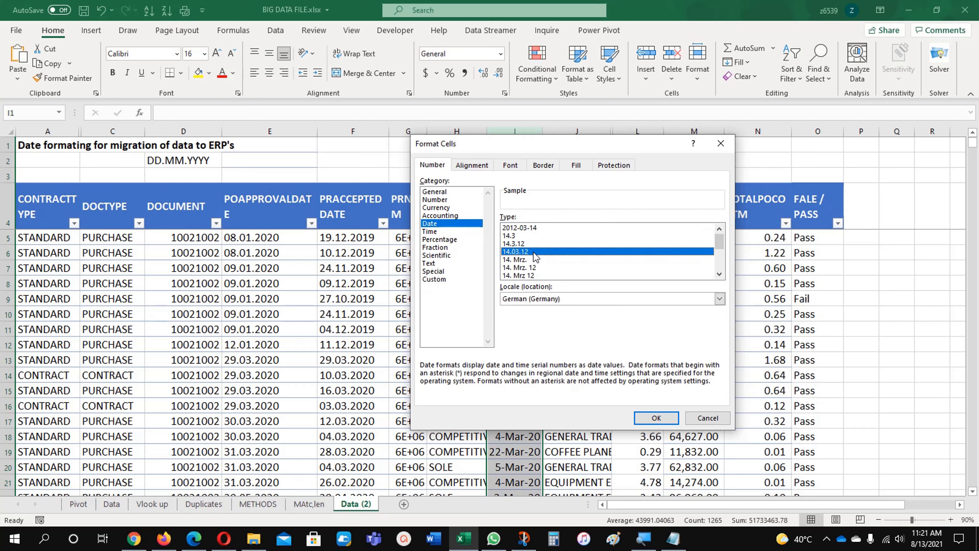
{"action": "left_click", "coordinate": [655, 418]}
{"action": "left_click", "coordinate": [518, 283]}
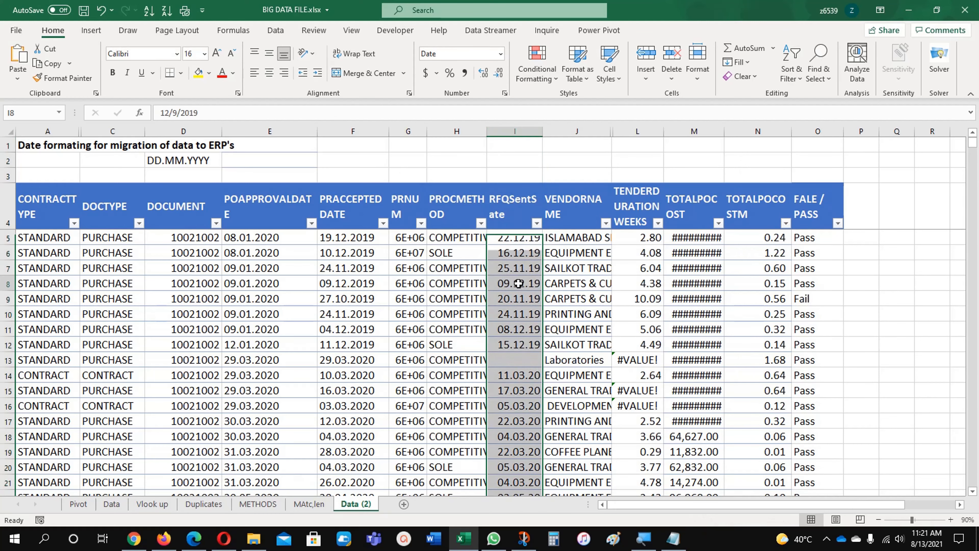